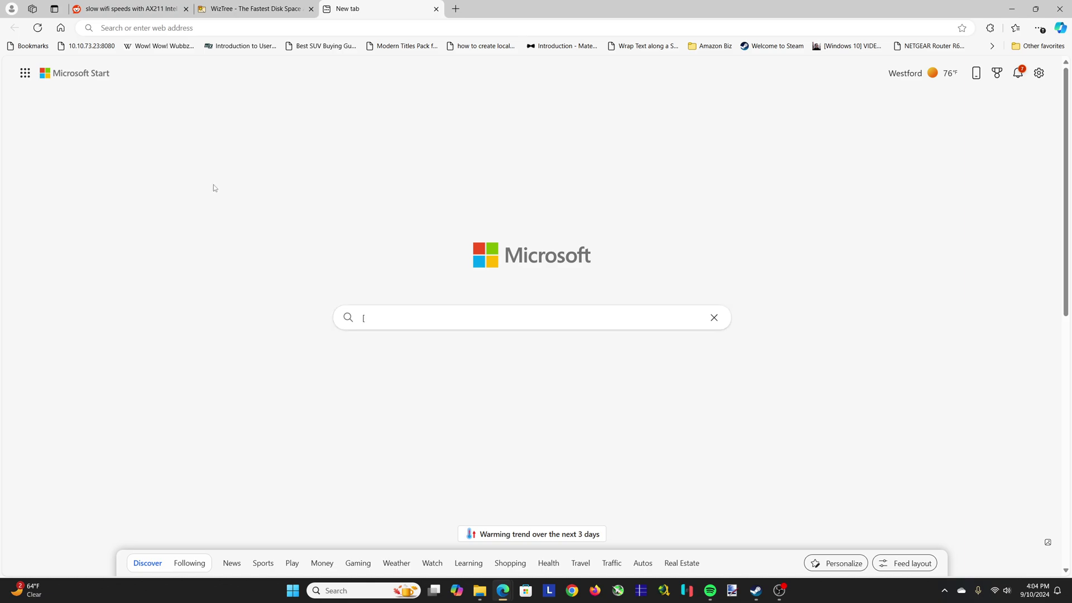
From a new Edge tab, load speedtest and open the Speedtest result history
{"action": "left_click", "coordinate": [124, 5]}
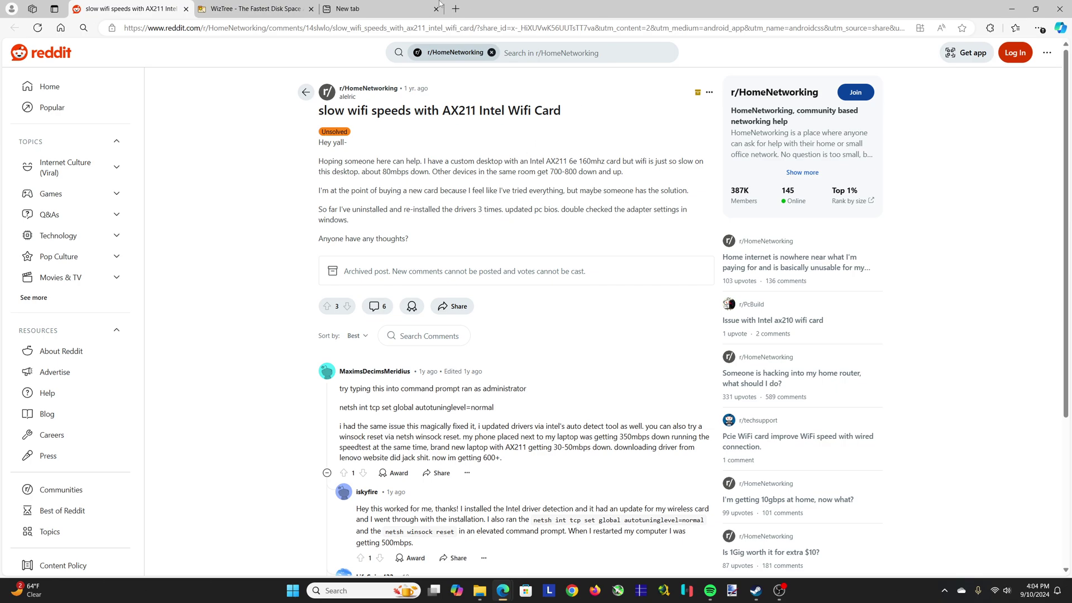
{"action": "left_click", "coordinate": [407, 8]}
{"action": "type", "text": "speedtest.net"}
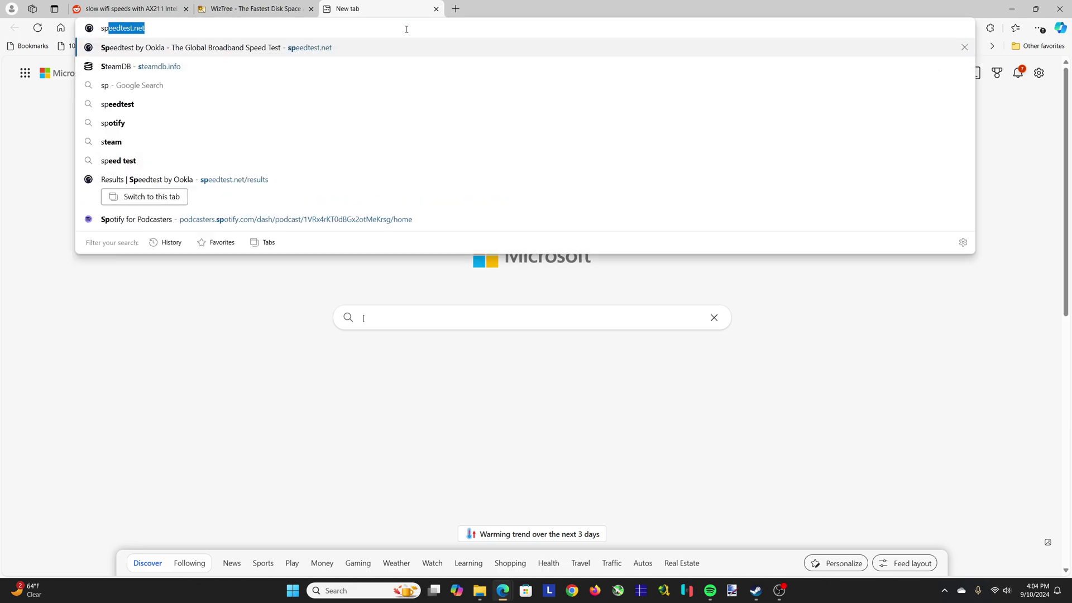
{"action": "key", "text": "Return"}
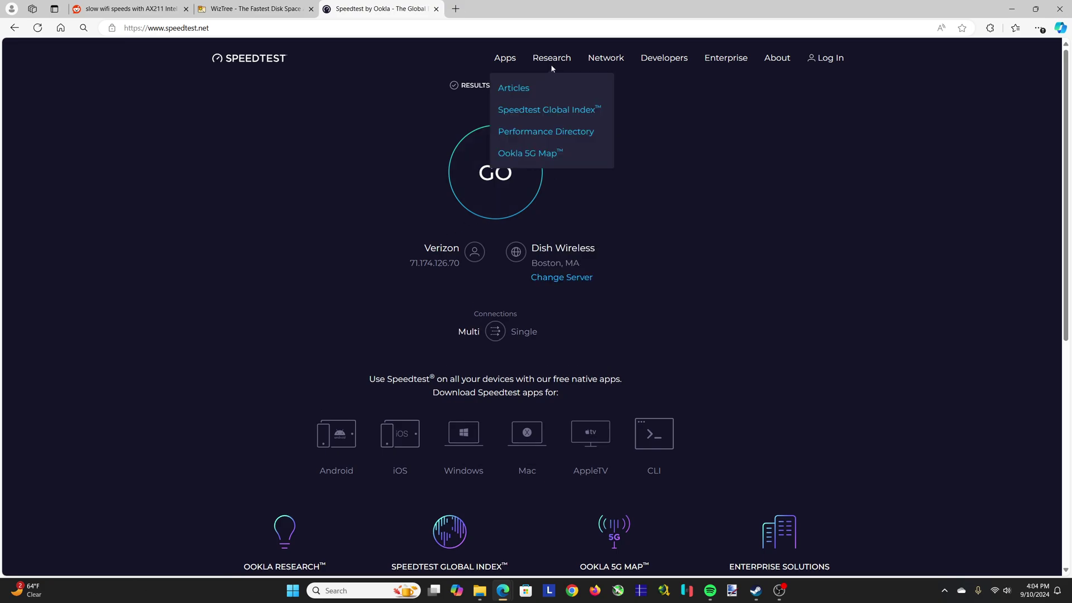
{"action": "left_click", "coordinate": [472, 84]}
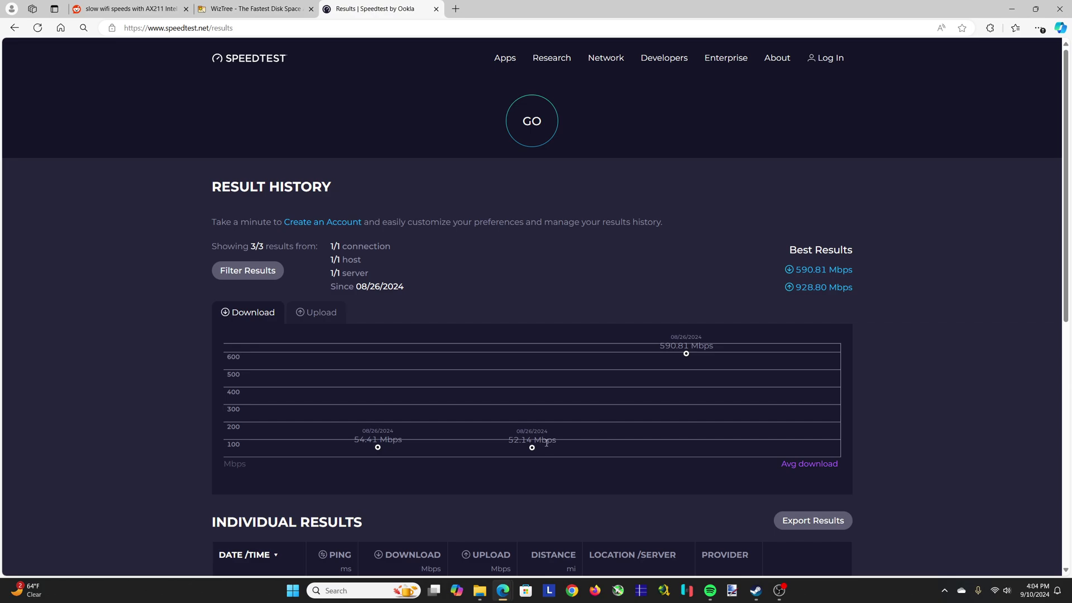
Switch the Result History chart to upload speeds, then back to download speeds
{"action": "left_click", "coordinate": [312, 312]}
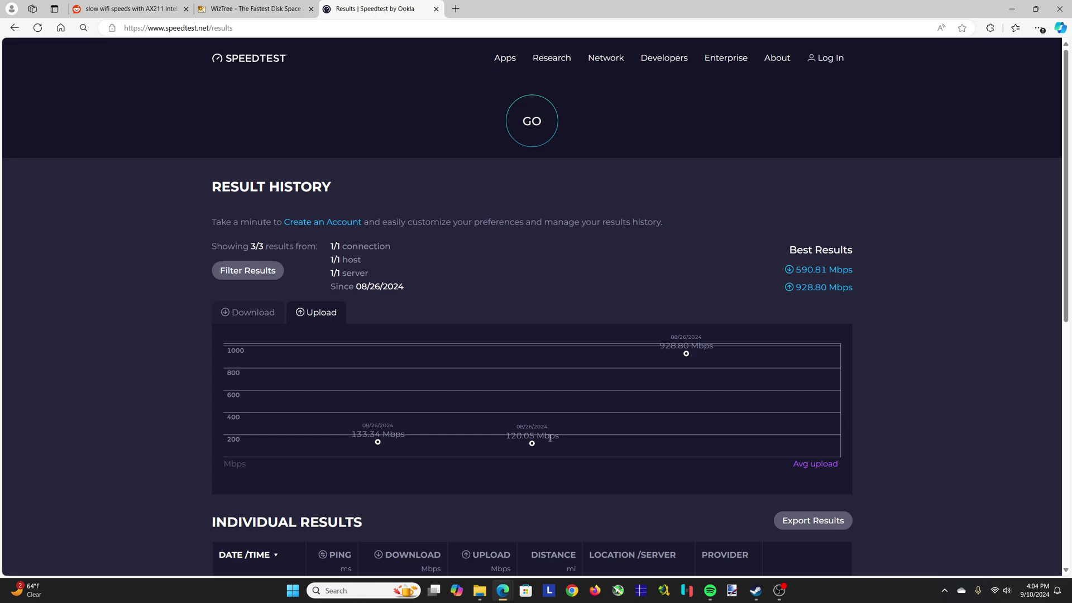
{"action": "left_click", "coordinate": [259, 311]}
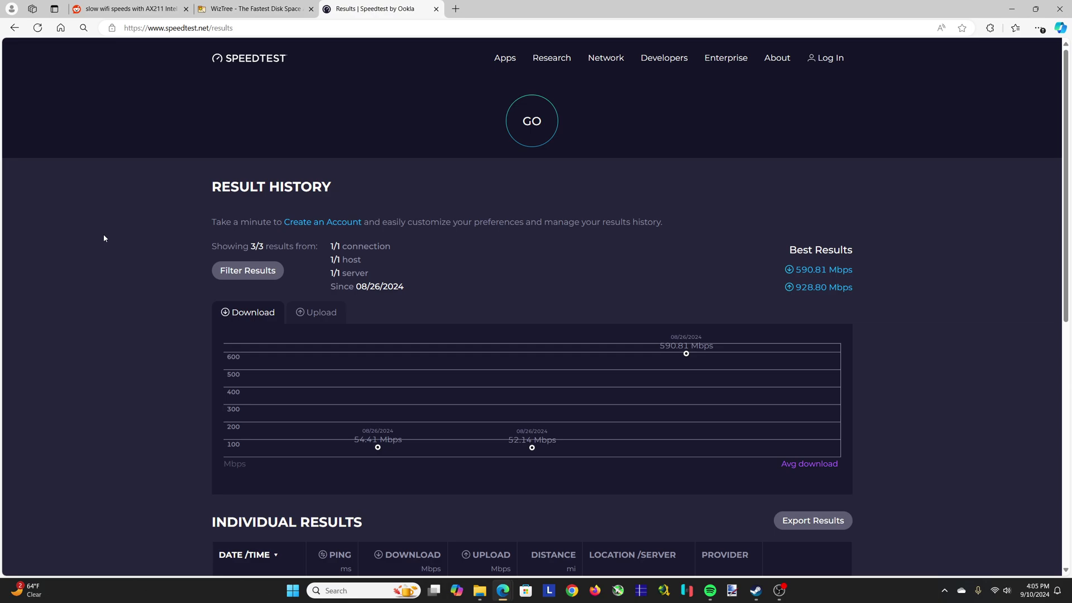
On the Reddit thread, highlight the AX211 Intel Wifi card name in the title
{"action": "left_click", "coordinate": [137, 3]}
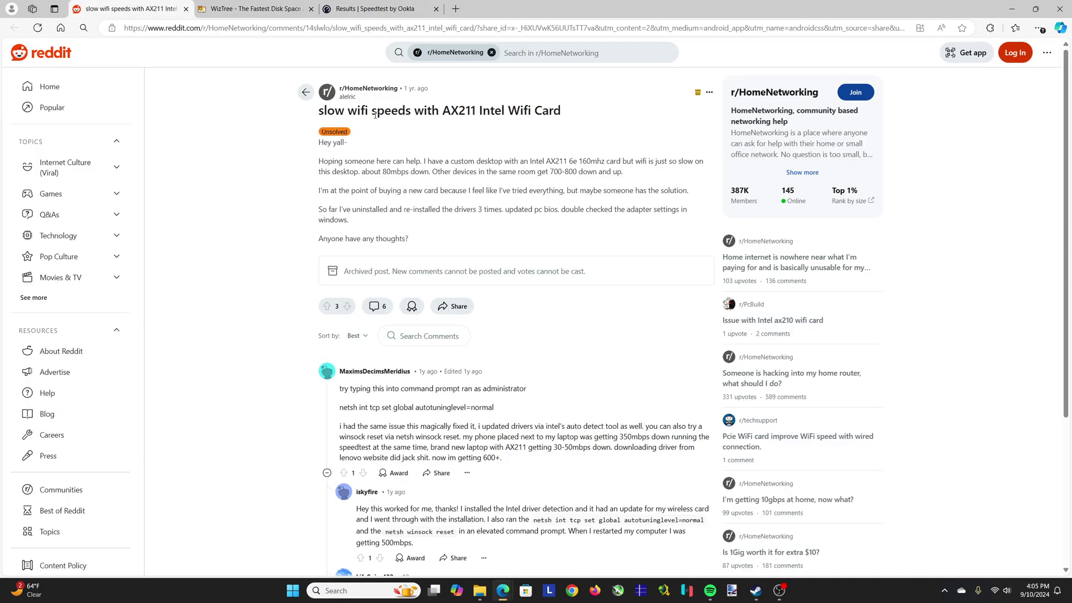
{"action": "left_click_drag", "start_coordinate": [444, 112], "coordinate": [535, 111]}
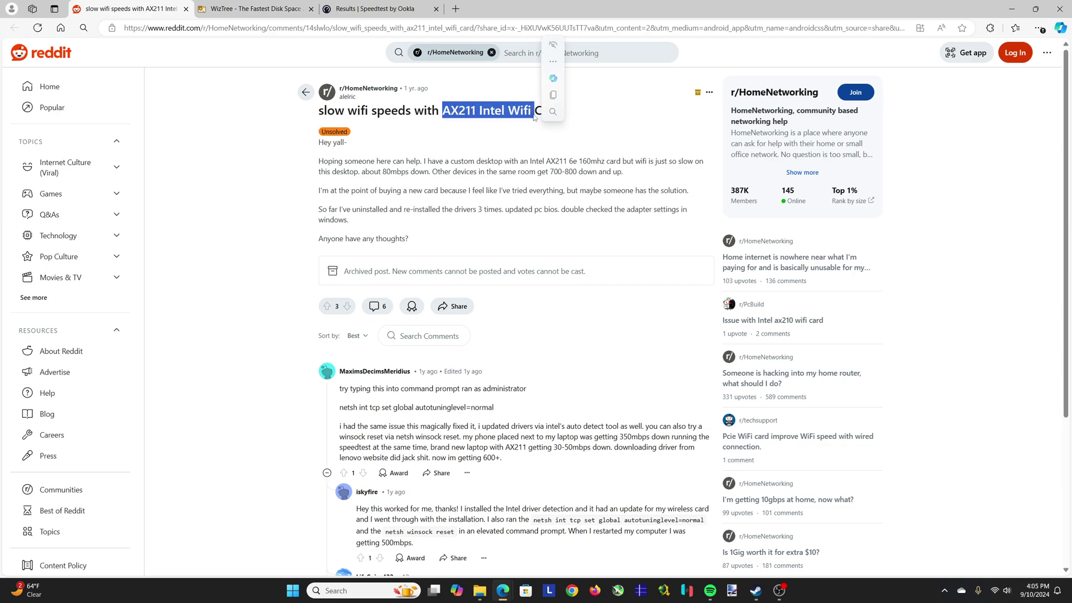
{"action": "left_click", "coordinate": [474, 108]}
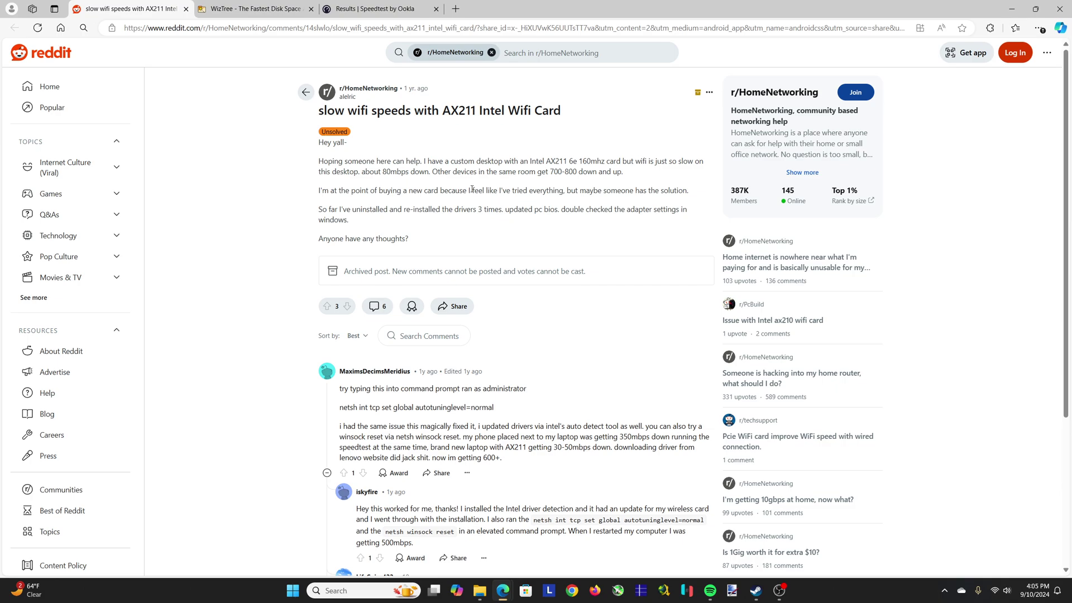
Highlight the autotuninglevel and 'netsh winsock reset' commands, then search Windows for cmd
{"action": "scroll", "coordinate": [573, 440], "scroll_direction": "down", "scroll_amount": 2}
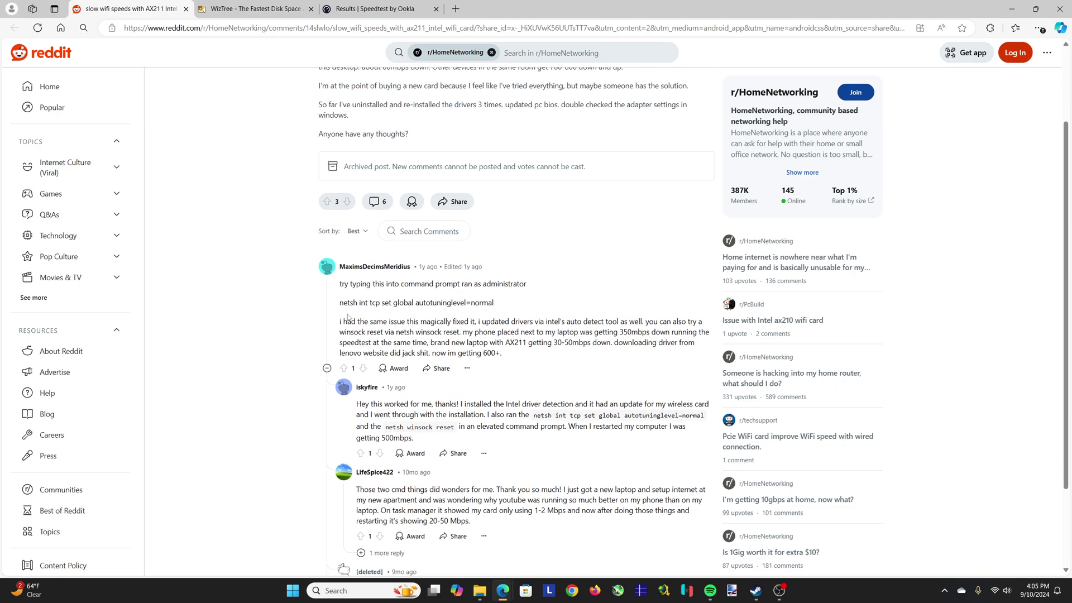
{"action": "left_click_drag", "start_coordinate": [340, 302], "coordinate": [497, 302]}
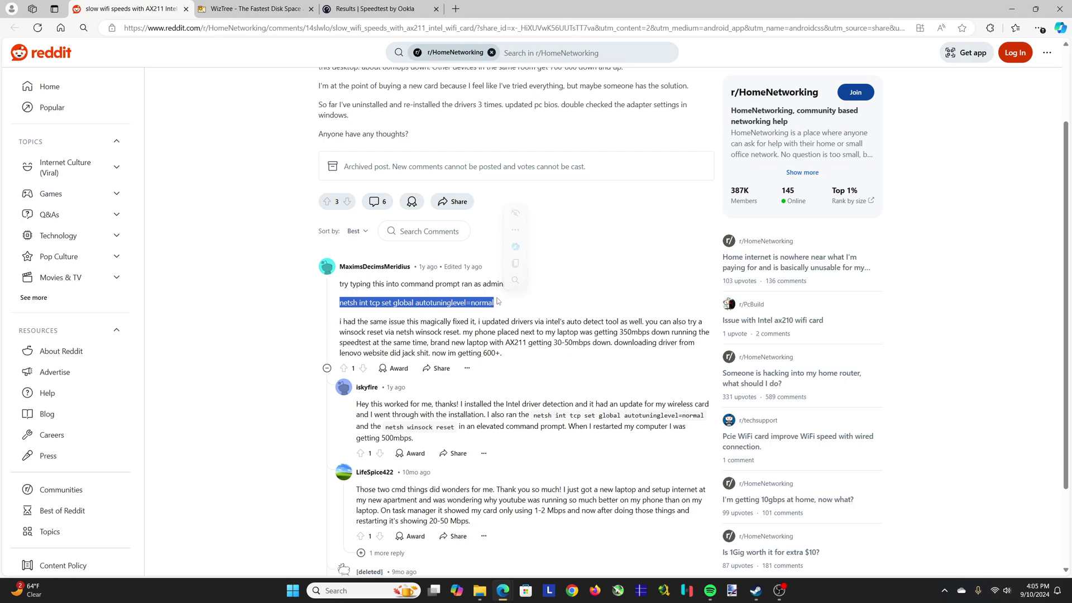
{"action": "left_click", "coordinate": [401, 332]}
{"action": "left_click_drag", "start_coordinate": [396, 333], "coordinate": [460, 332]}
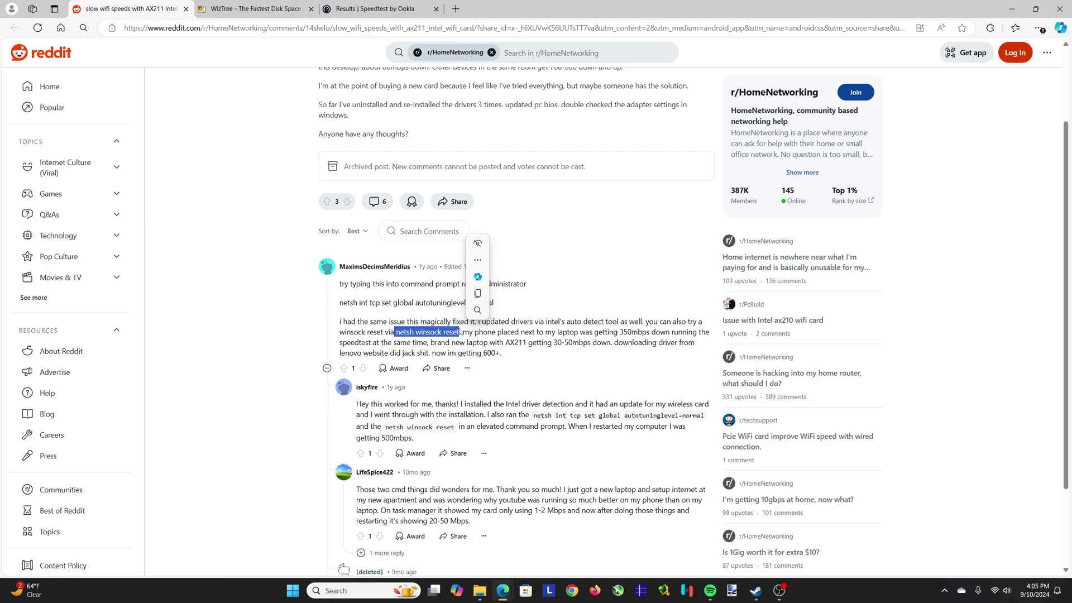
{"action": "left_click", "coordinate": [335, 590]}
{"action": "type", "text": "cmd"}
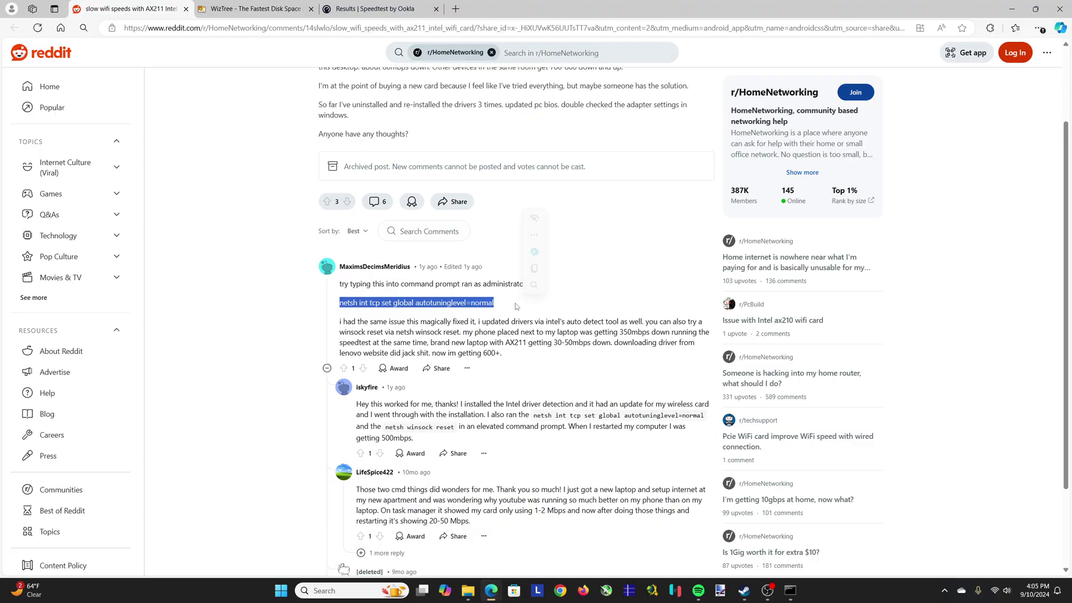
Copy 'netsh winsock reset' from Reddit, return to the admin Command Prompt, then close it
{"action": "left_click", "coordinate": [791, 590]}
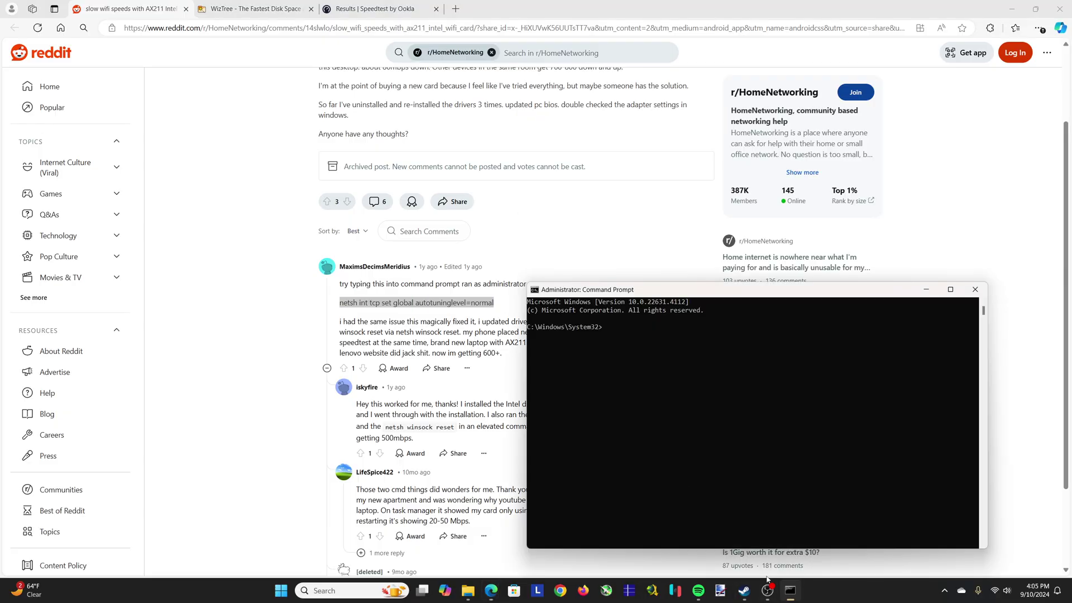
{"action": "left_click", "coordinate": [612, 327]}
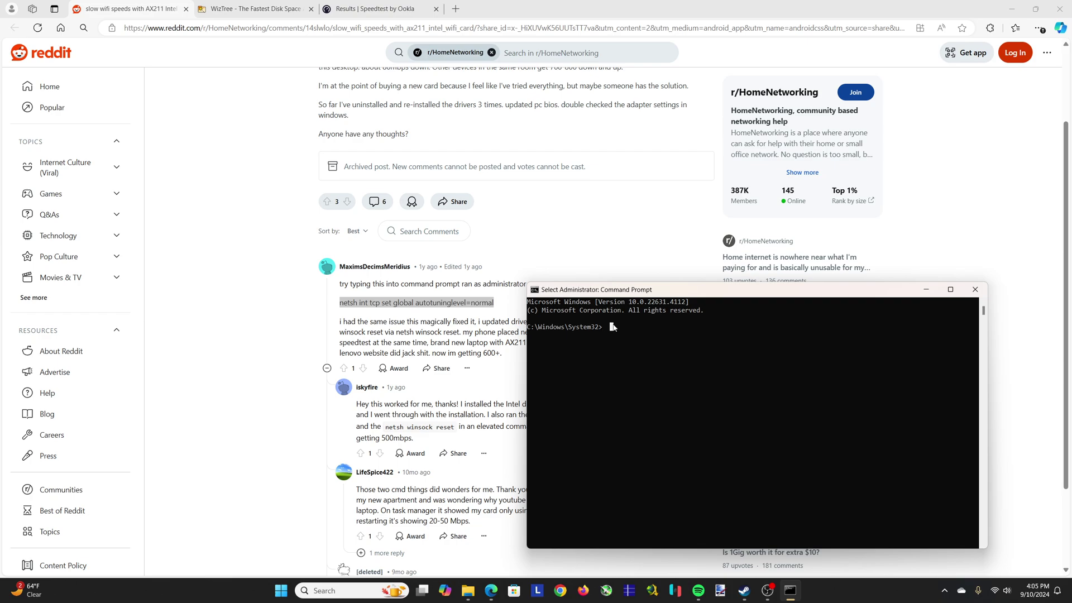
{"action": "left_click", "coordinate": [436, 330]}
{"action": "left_click_drag", "start_coordinate": [396, 333], "coordinate": [461, 333]}
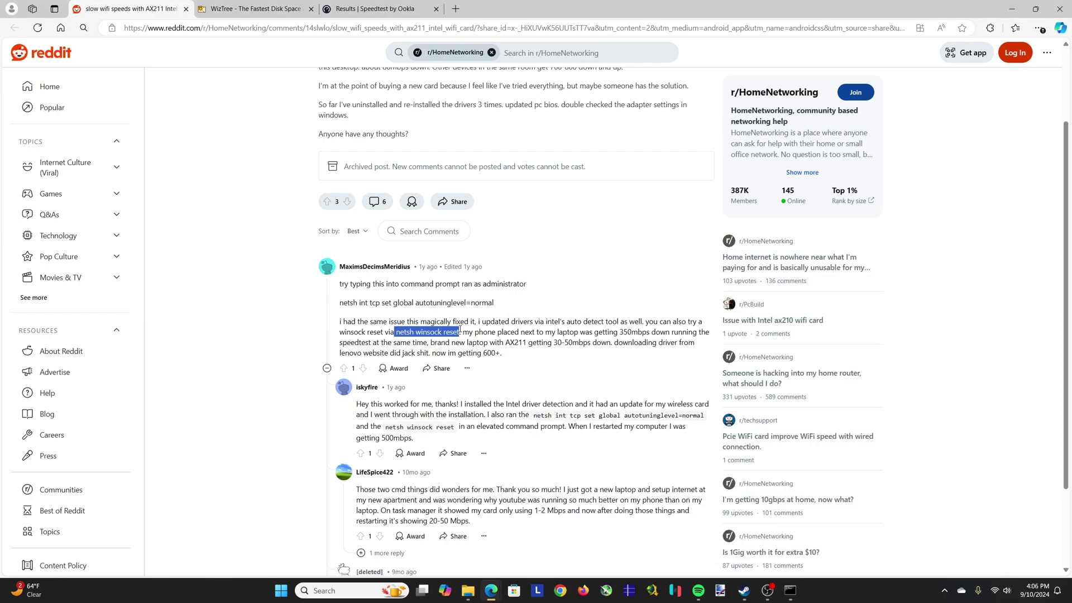
{"action": "key", "text": "ctrl+c"}
{"action": "key", "text": "alt+Tab"}
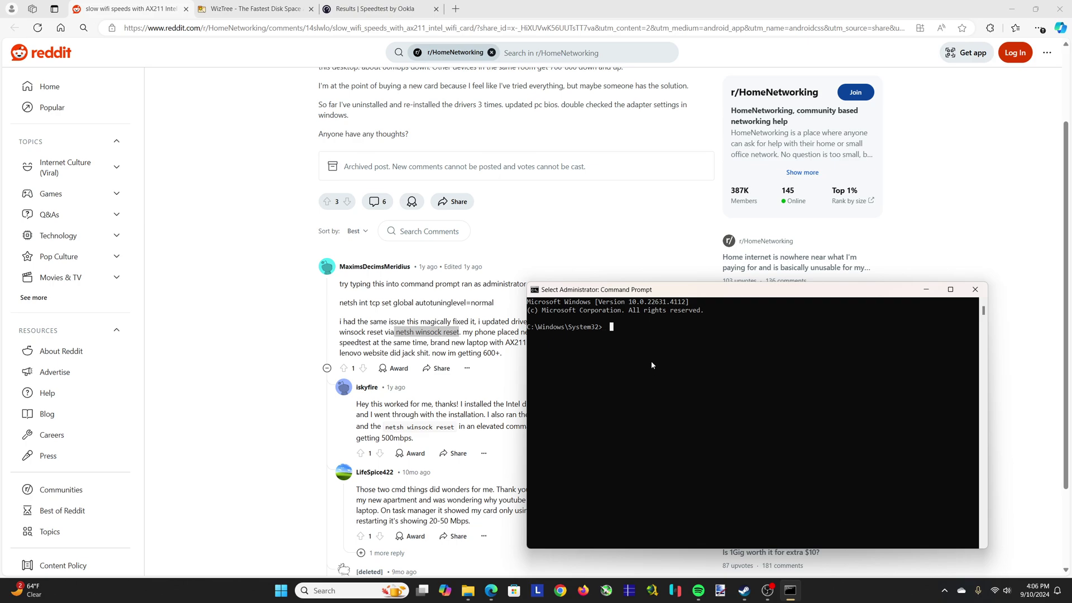
{"action": "left_click", "coordinate": [977, 290]}
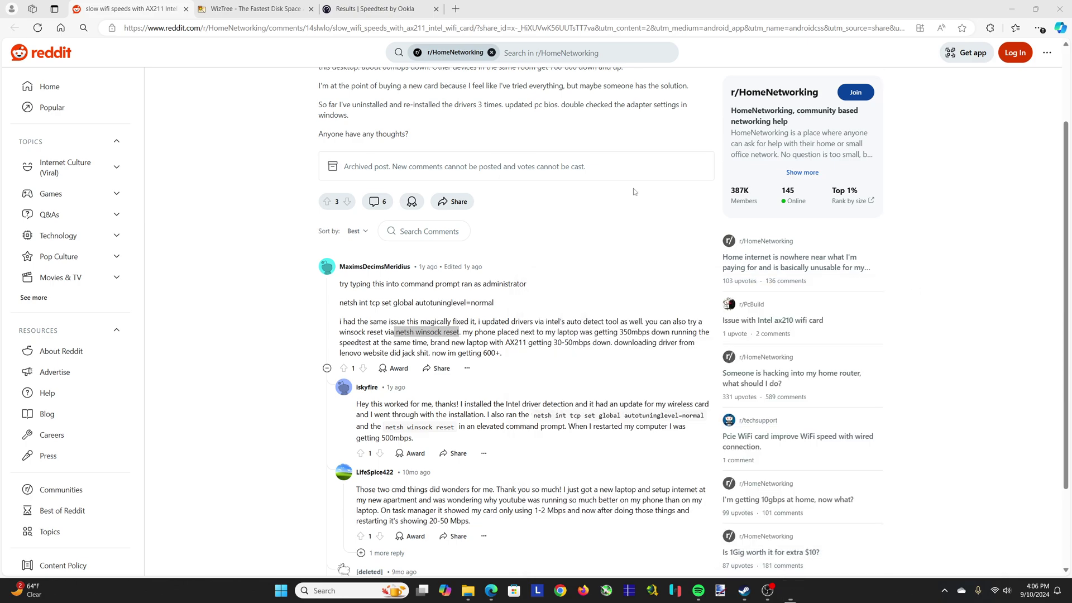
Return to the Speedtest tab and highlight the 590.81 Mbps download label
{"action": "key", "text": "ctrl+shift+Tab"}
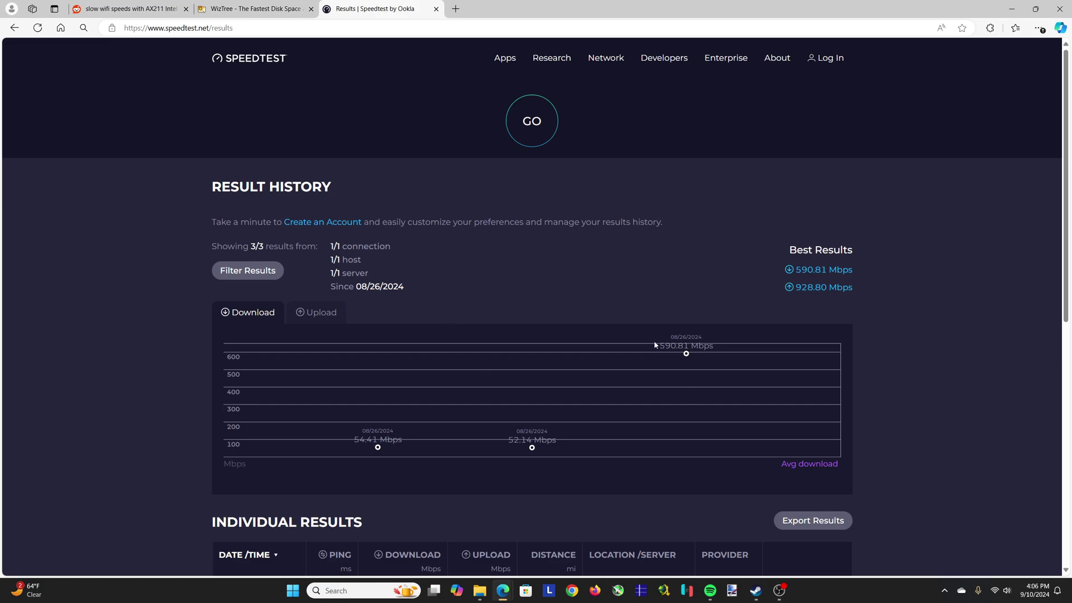
{"action": "left_click_drag", "start_coordinate": [663, 347], "coordinate": [702, 347]}
{"action": "left_click", "coordinate": [687, 350]}
Compare the upload chart (928.80 Mbps) with download, ending on the download chart
{"action": "left_click", "coordinate": [331, 324]}
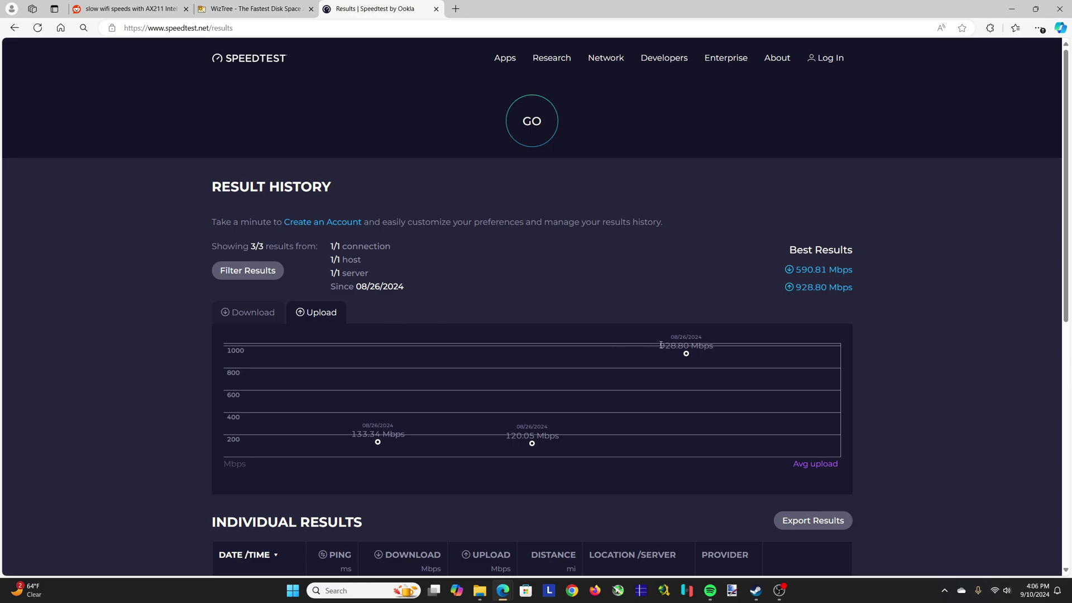
{"action": "left_click_drag", "start_coordinate": [661, 346], "coordinate": [706, 346]}
{"action": "left_click", "coordinate": [675, 344]}
{"action": "left_click", "coordinate": [252, 315]}
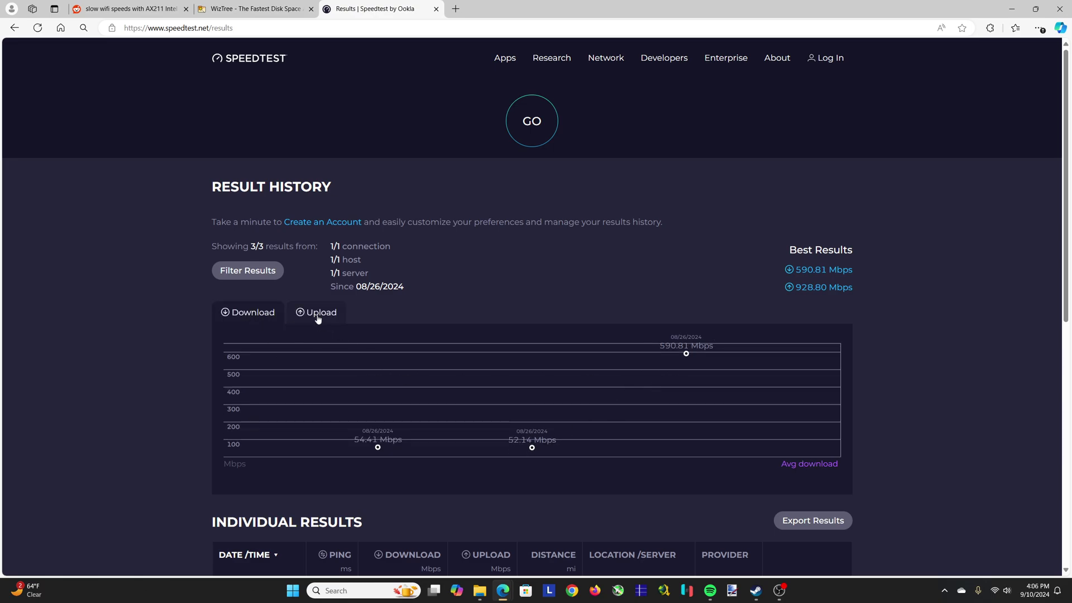
{"action": "left_click", "coordinate": [317, 316]}
{"action": "left_click", "coordinate": [249, 313]}
Back on Reddit, check the Intel Driver & Support Assistant icon in the hidden tray
{"action": "left_click", "coordinate": [127, 8]}
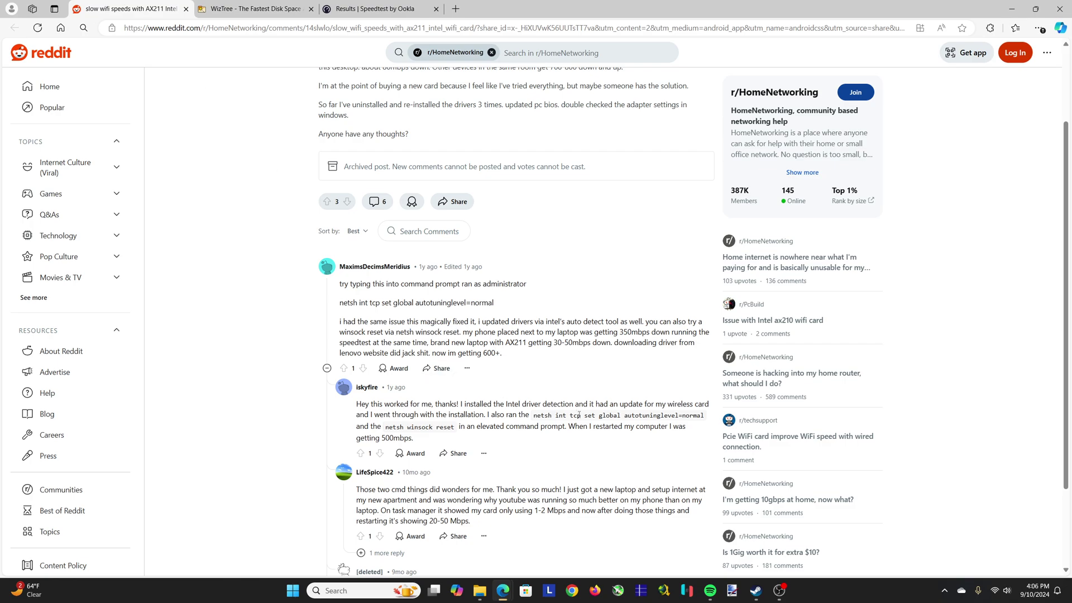
{"action": "left_click", "coordinate": [944, 591]}
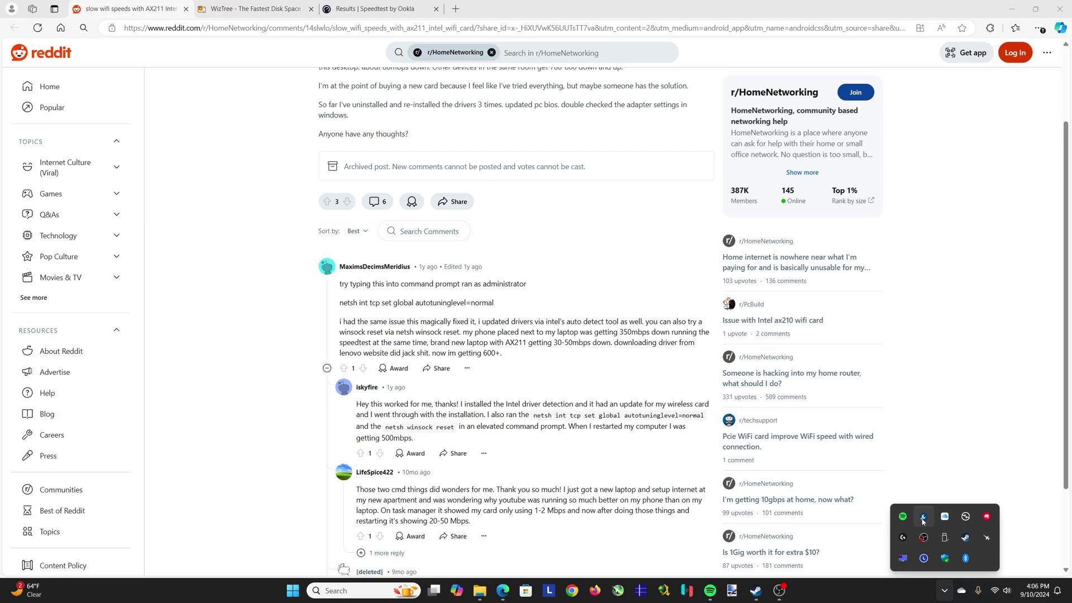
{"action": "mouse_move", "coordinate": [923, 521]}
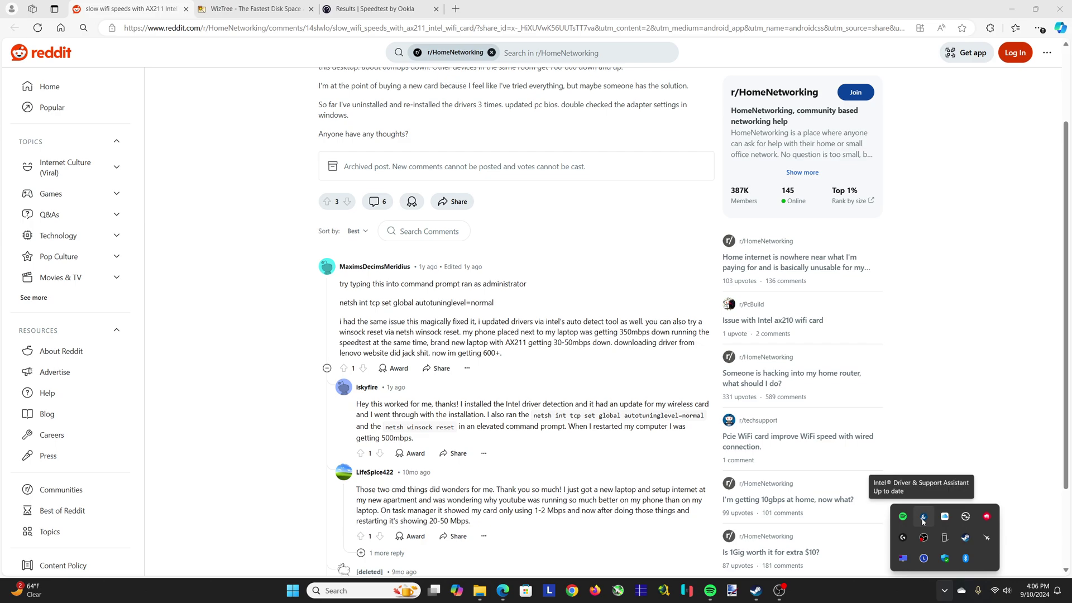
Search 'intel driver and support assistant', open its page, then return to Speedtest history
{"action": "left_click", "coordinate": [457, 9]}
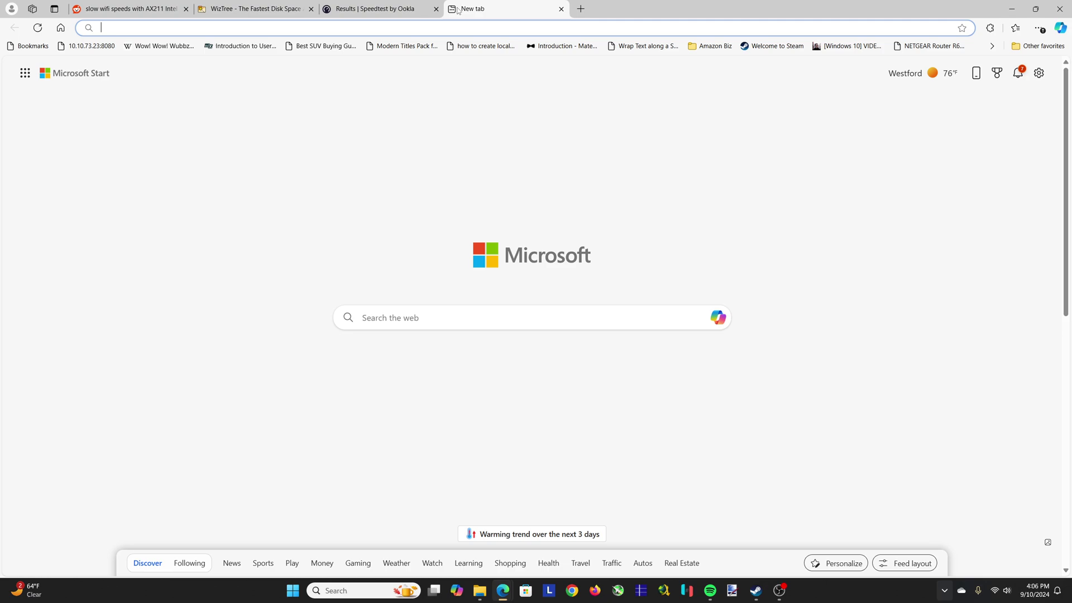
{"action": "type", "text": "intel driver "}
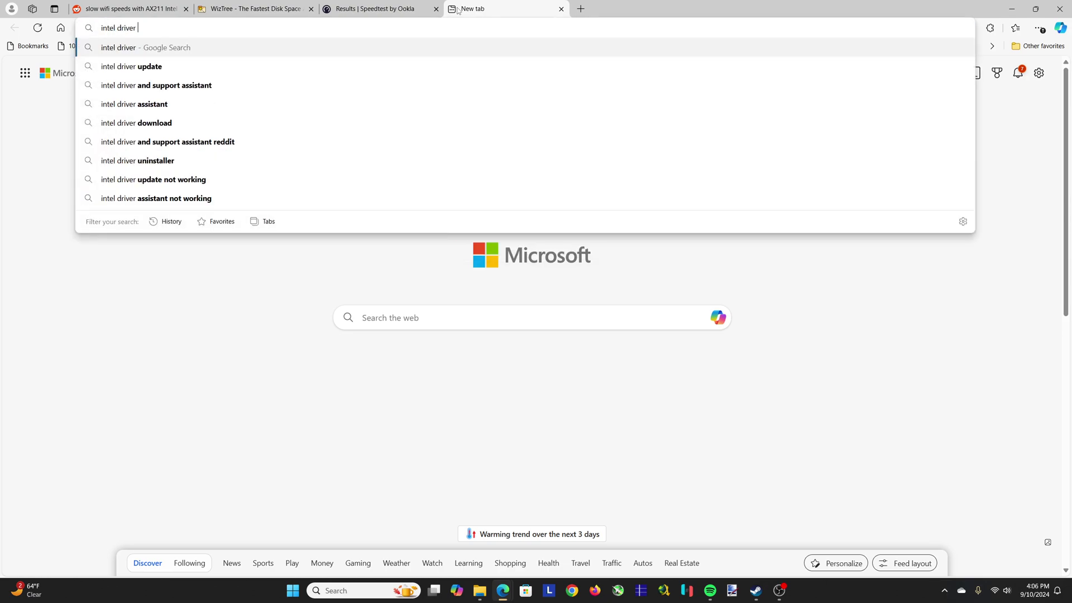
{"action": "type", "text": "and support assistant"}
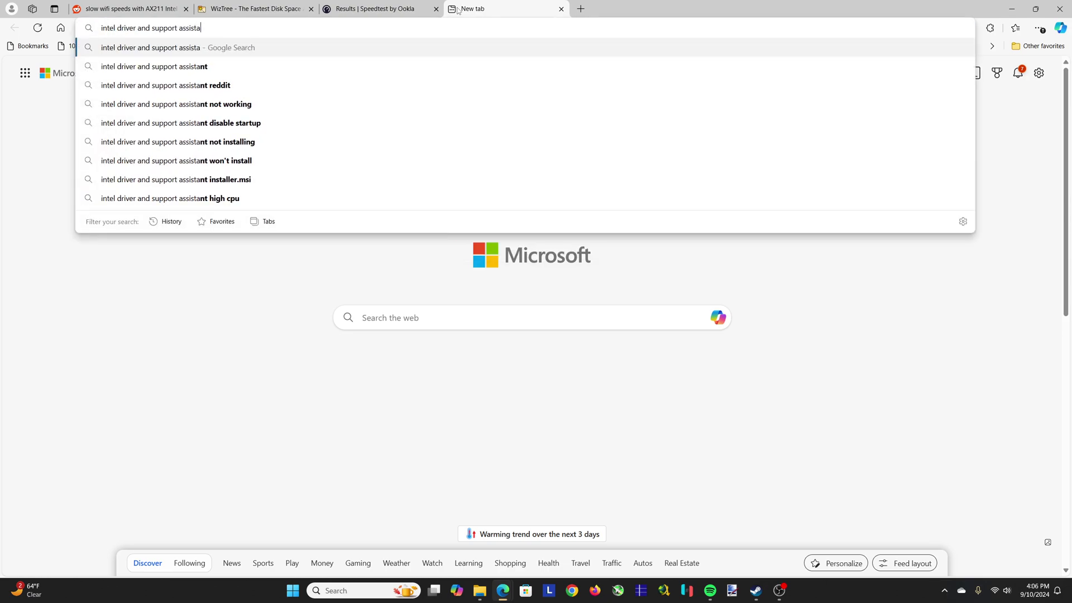
{"action": "key", "text": "Return"}
{"action": "left_click", "coordinate": [222, 153]}
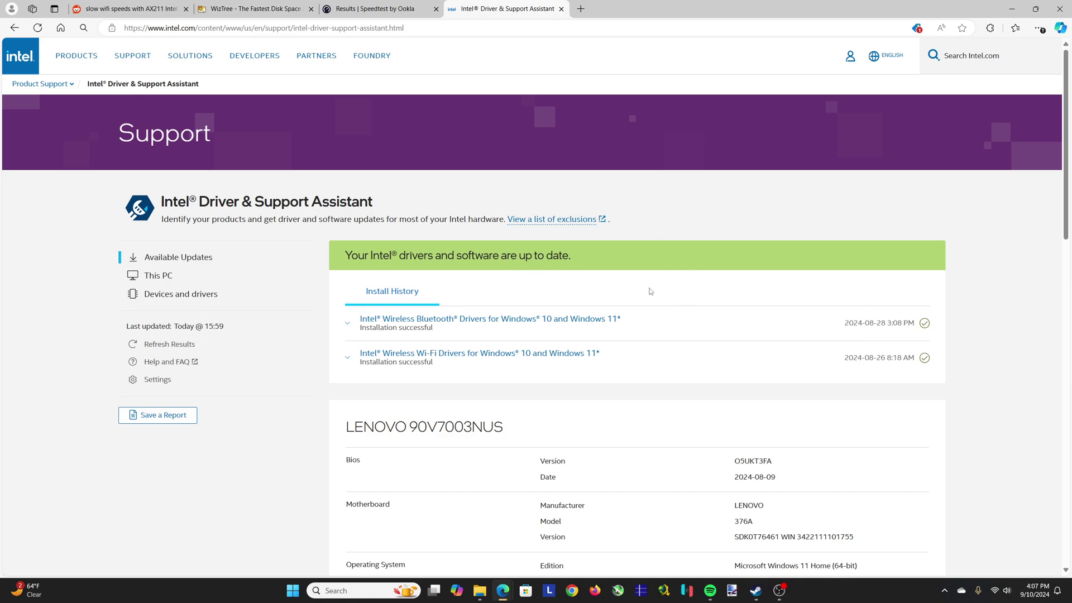
{"action": "left_click", "coordinate": [380, 8]}
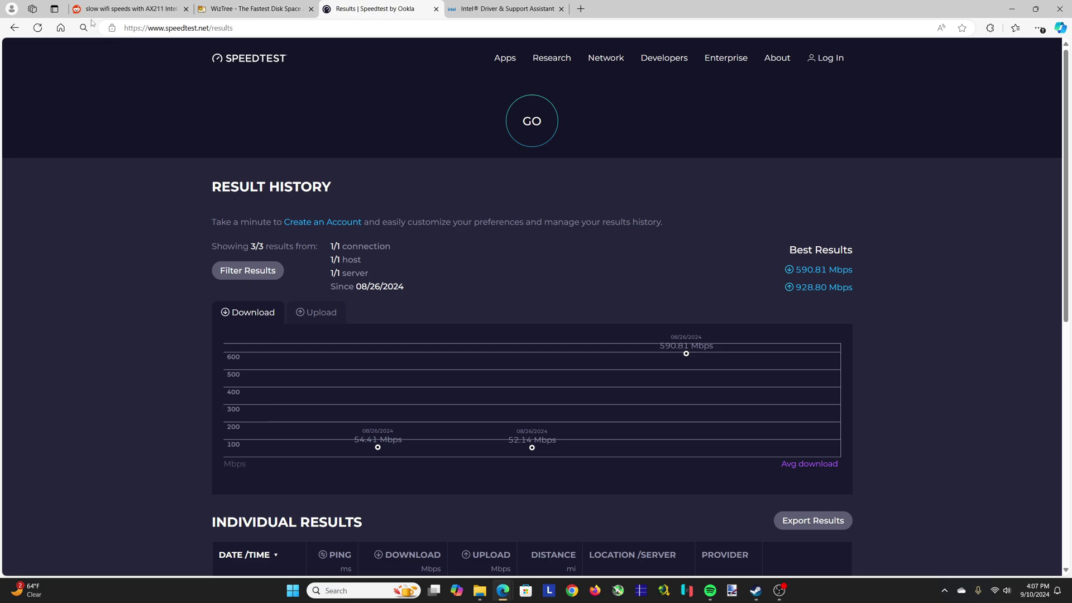
{"action": "key", "text": "ctrl+1"}
{"action": "left_click_drag", "start_coordinate": [339, 284], "coordinate": [493, 303]}
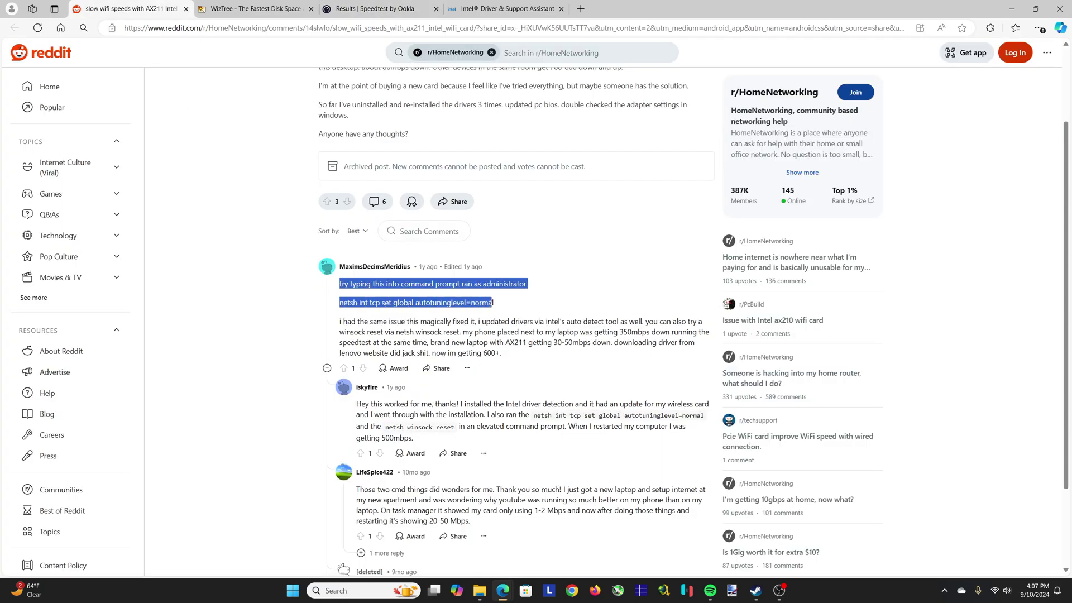
{"action": "left_click", "coordinate": [354, 306]}
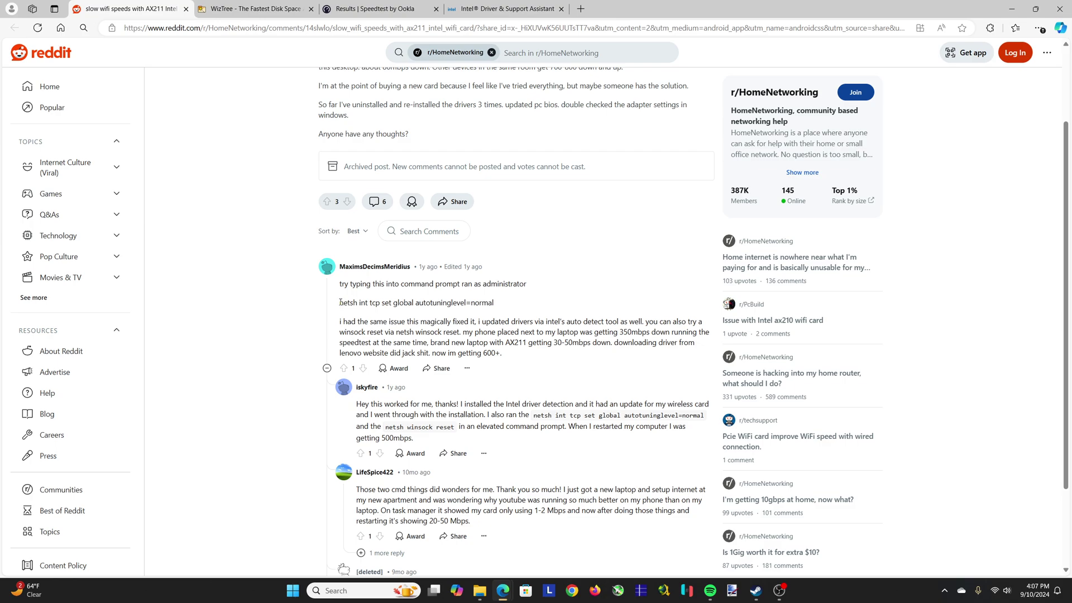
{"action": "left_click_drag", "start_coordinate": [339, 303], "coordinate": [497, 303]}
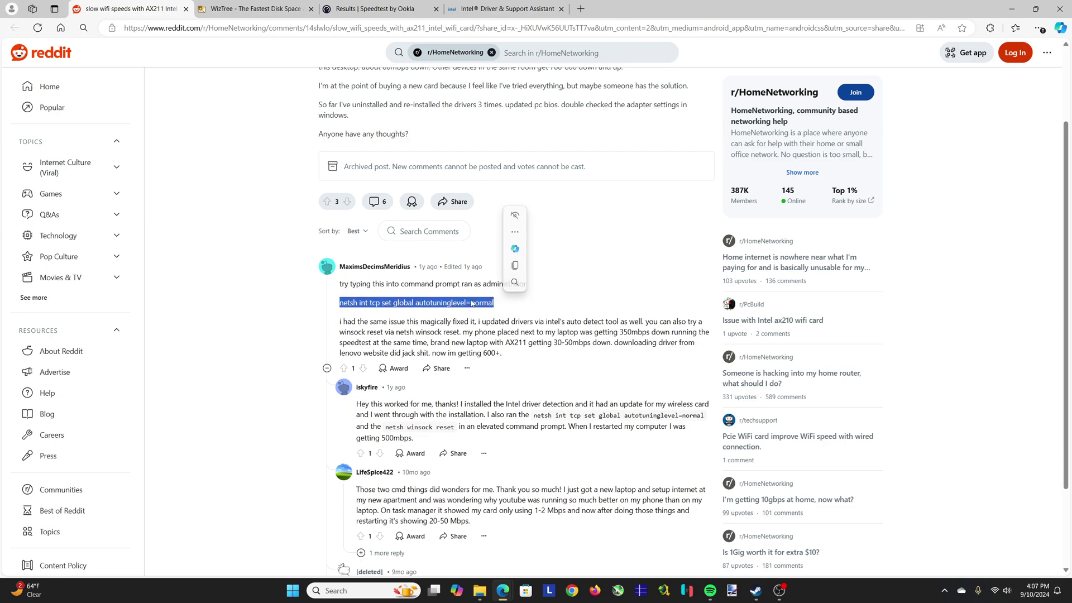
{"action": "key", "text": "ctrl+c"}
{"action": "left_click", "coordinate": [460, 303]}
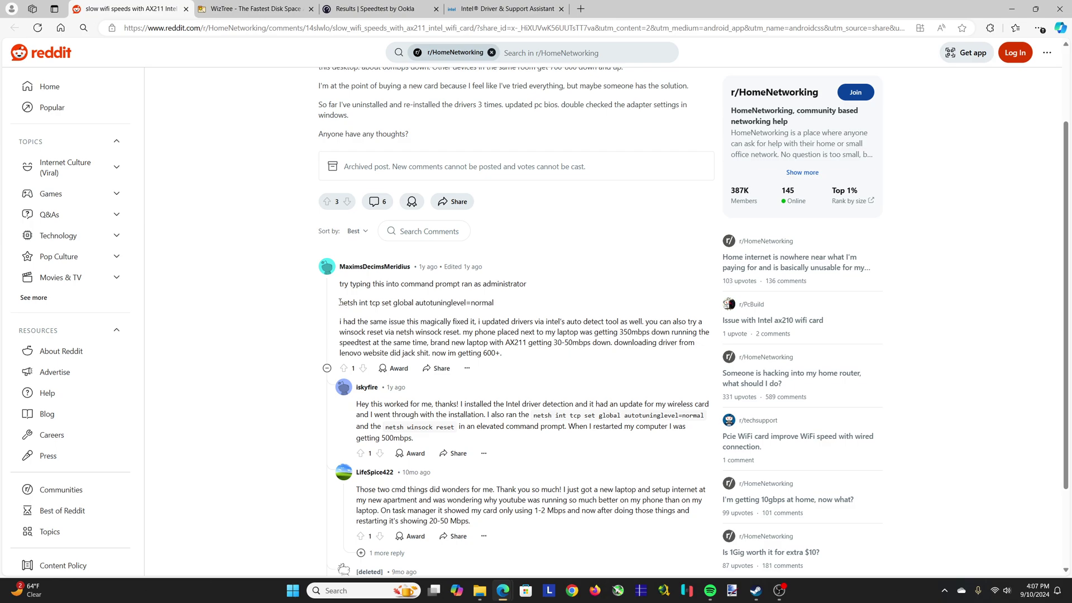
{"action": "left_click_drag", "start_coordinate": [340, 302], "coordinate": [495, 303]}
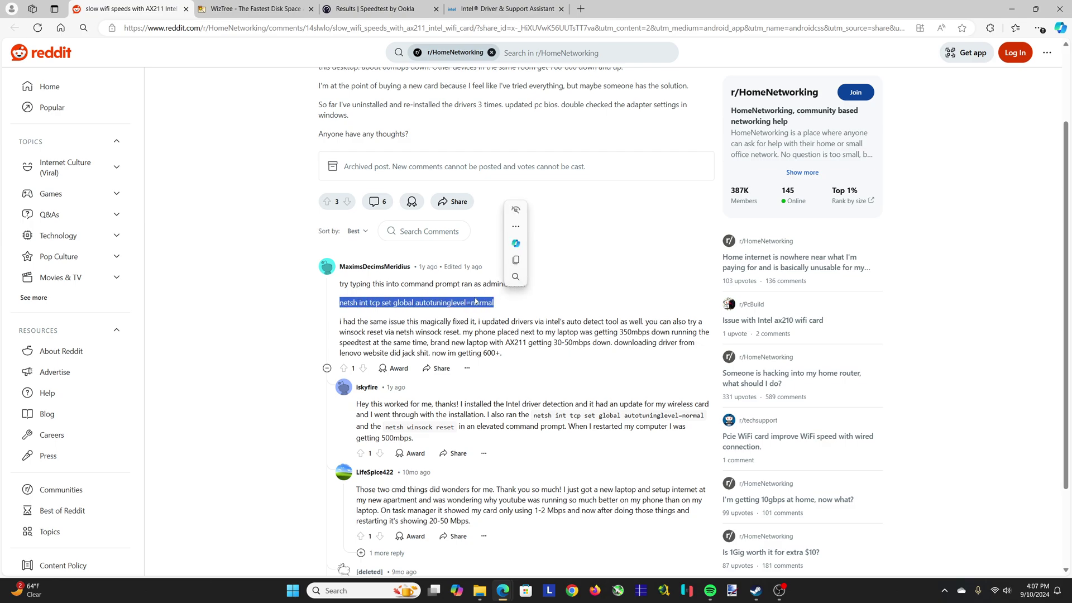
{"action": "key", "text": "ctrl+c"}
{"action": "left_click", "coordinate": [456, 304]}
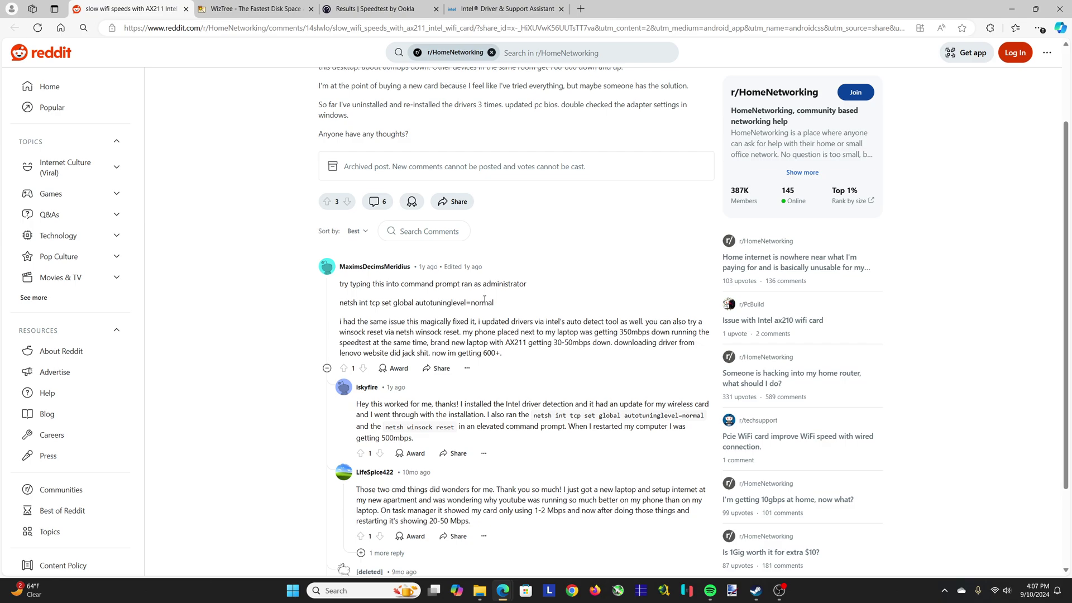
{"action": "key", "text": "ctrl+3"}
{"action": "left_click_drag", "start_coordinate": [658, 345], "coordinate": [714, 347]}
{"action": "left_click", "coordinate": [672, 347]}
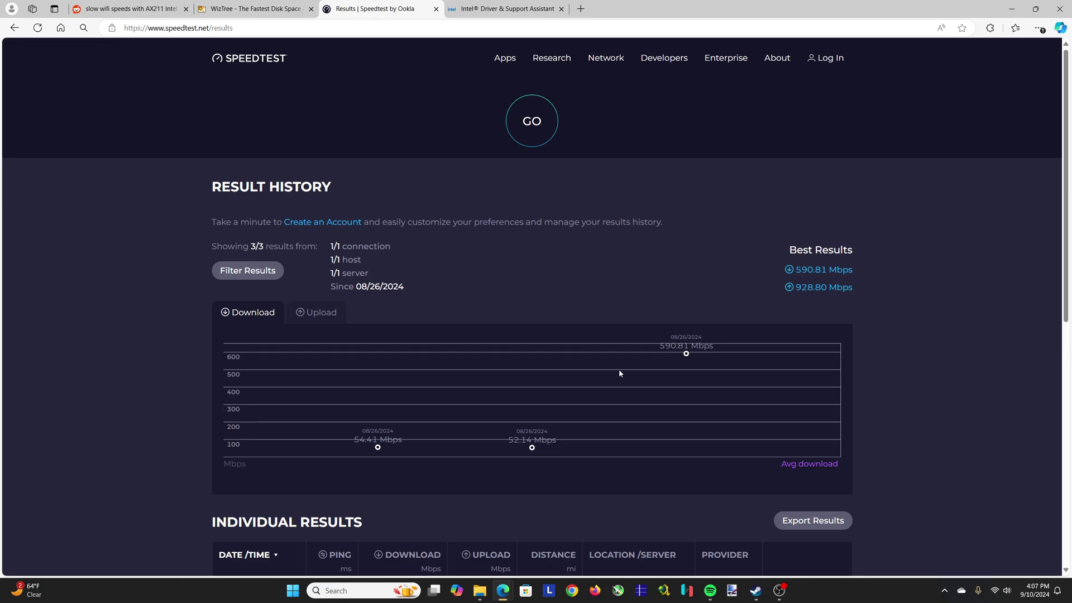
Minimize Edge, launch Windows Security from the hidden tray icons, and maximize it
{"action": "left_click", "coordinate": [1010, 15]}
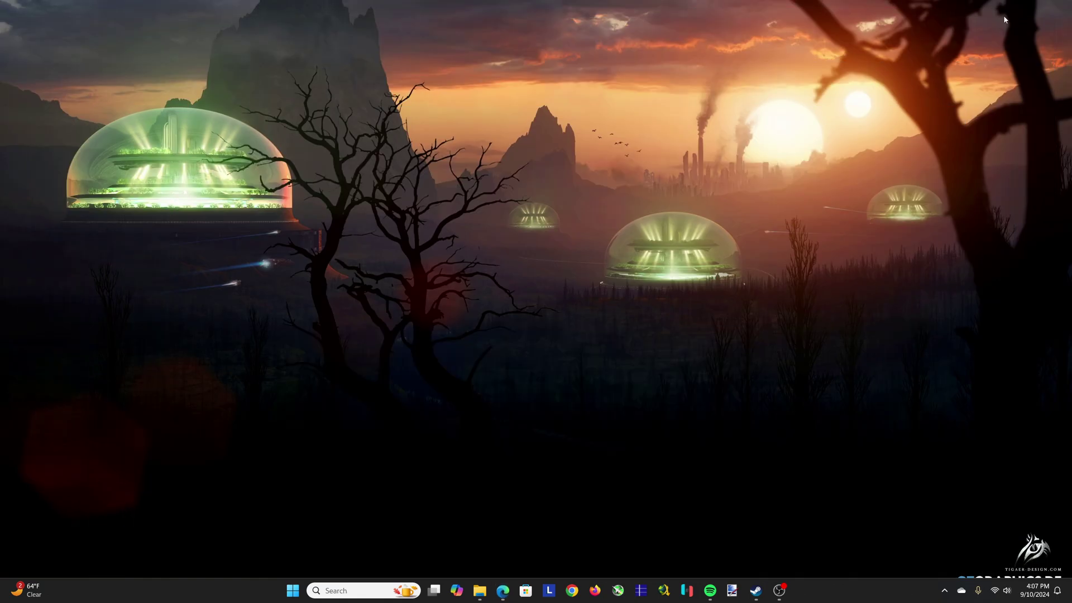
{"action": "left_click", "coordinate": [944, 594]}
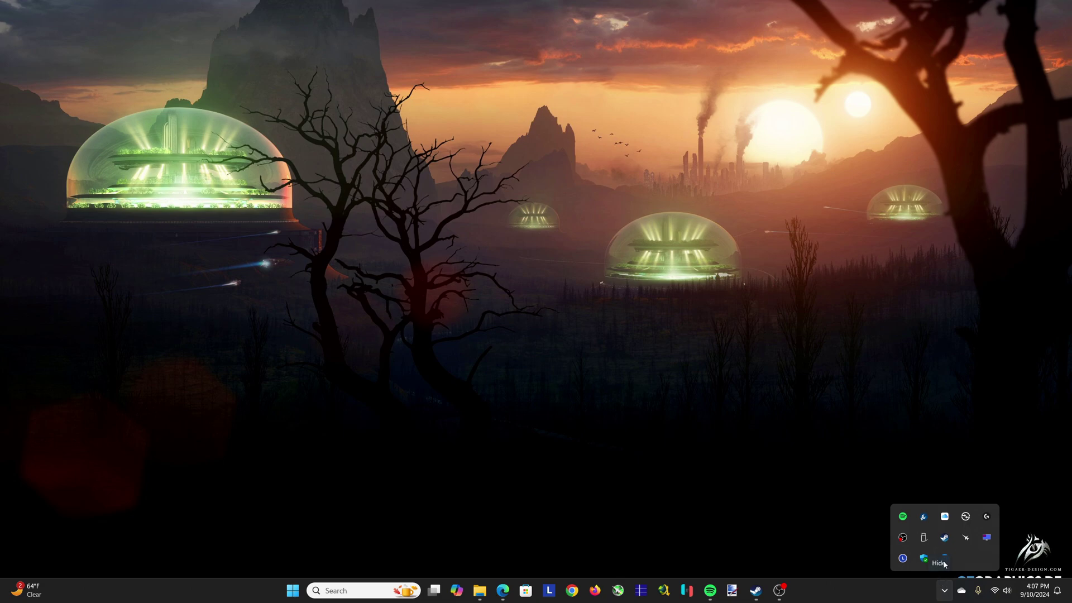
{"action": "left_click", "coordinate": [925, 558]}
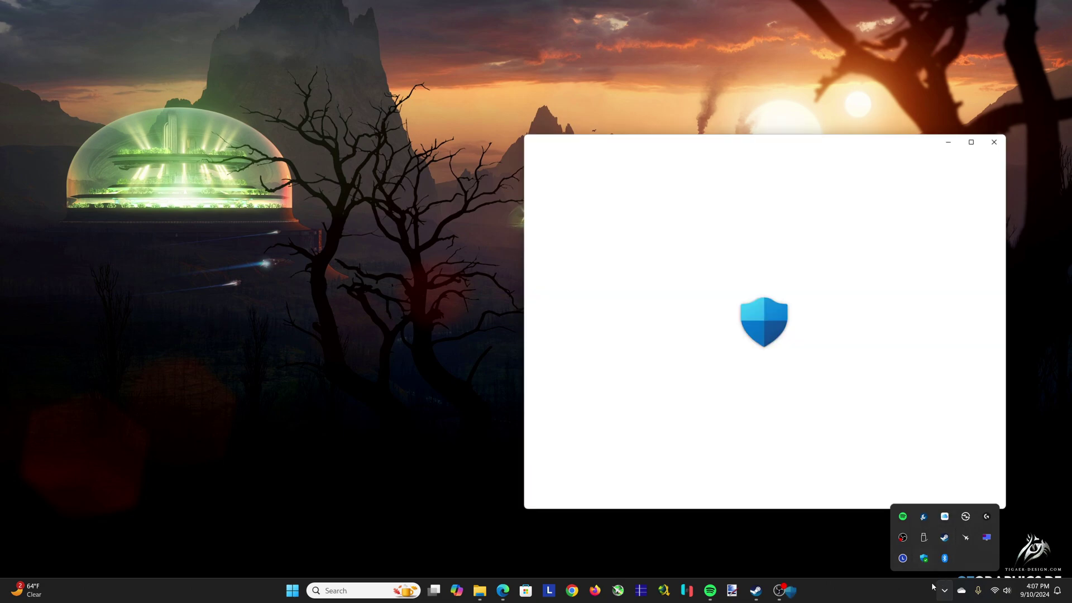
{"action": "left_click_drag", "start_coordinate": [905, 132], "coordinate": [679, 119]}
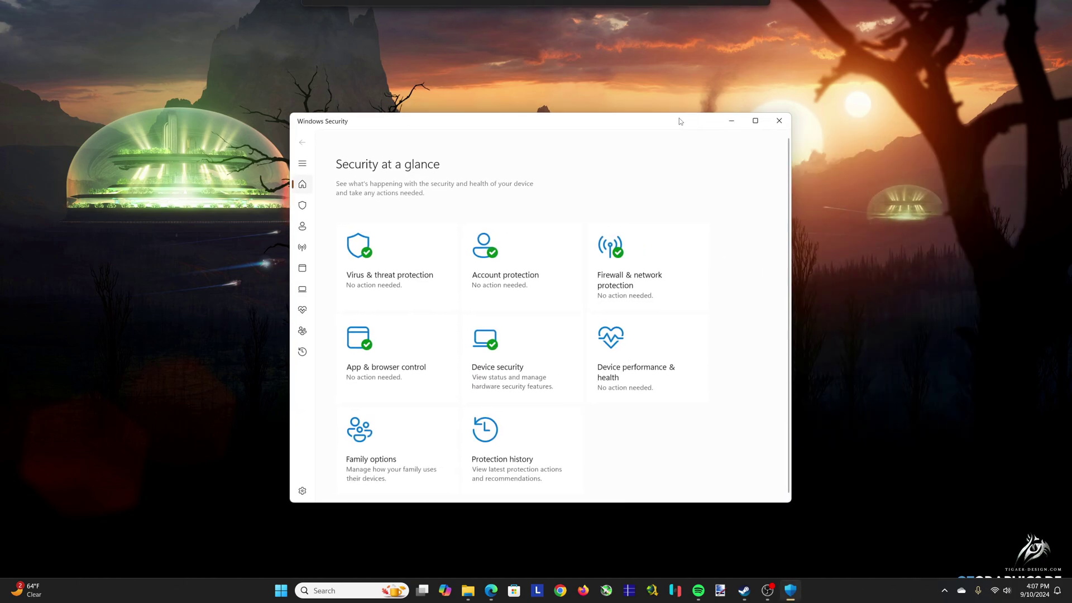
{"action": "left_click", "coordinate": [755, 120]}
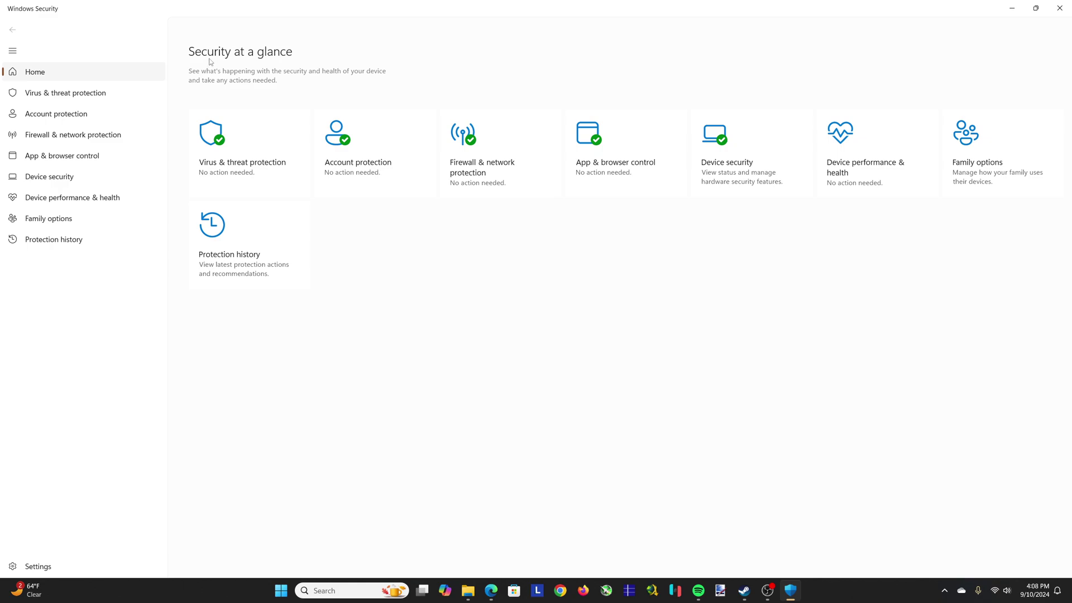
View Virus & threat protection, go back, and search 'mal' for Malwarebytes
{"action": "left_click", "coordinate": [282, 169]}
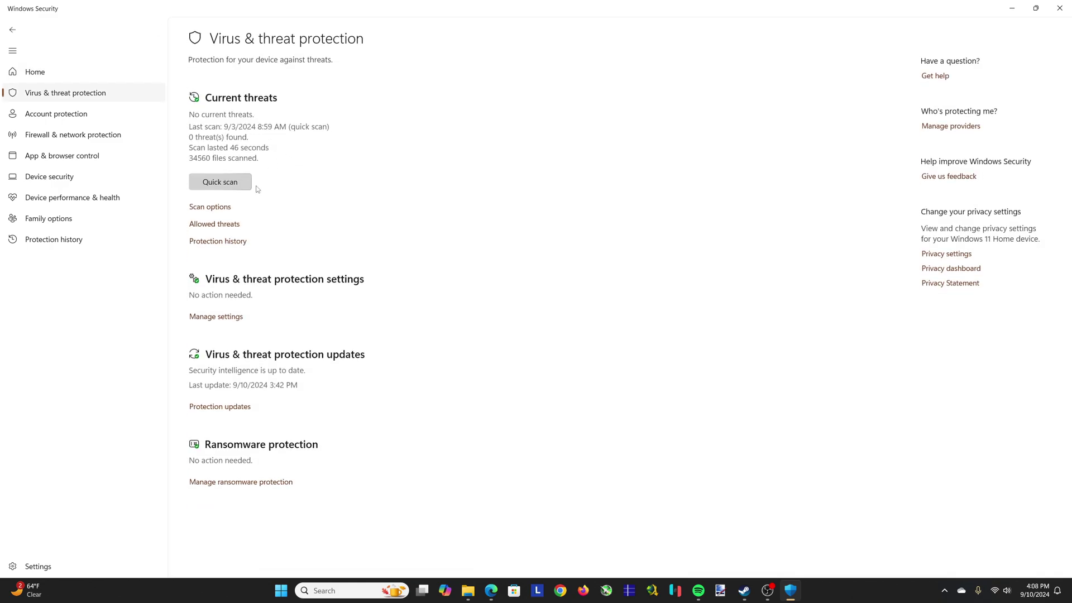
{"action": "left_click", "coordinate": [13, 29]}
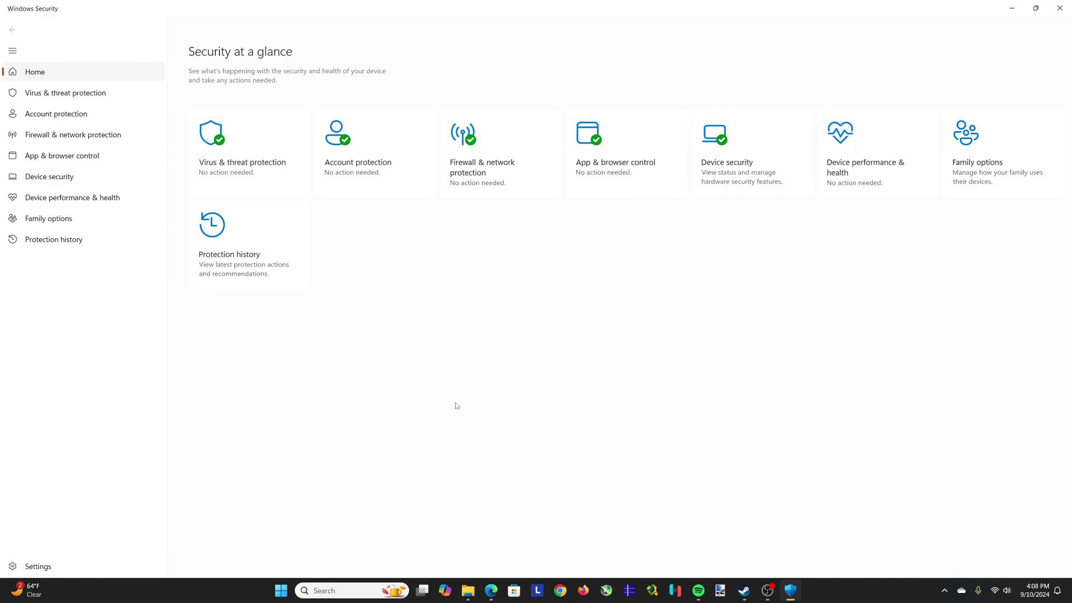
{"action": "left_click", "coordinate": [347, 588]}
{"action": "type", "text": "mal"}
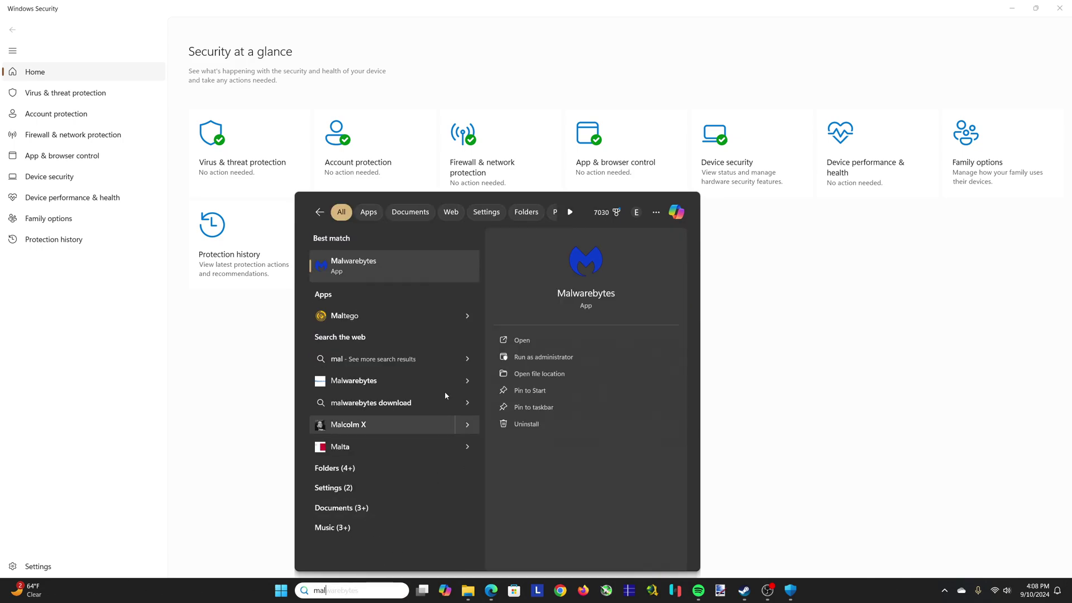
{"action": "left_click", "coordinate": [829, 514]}
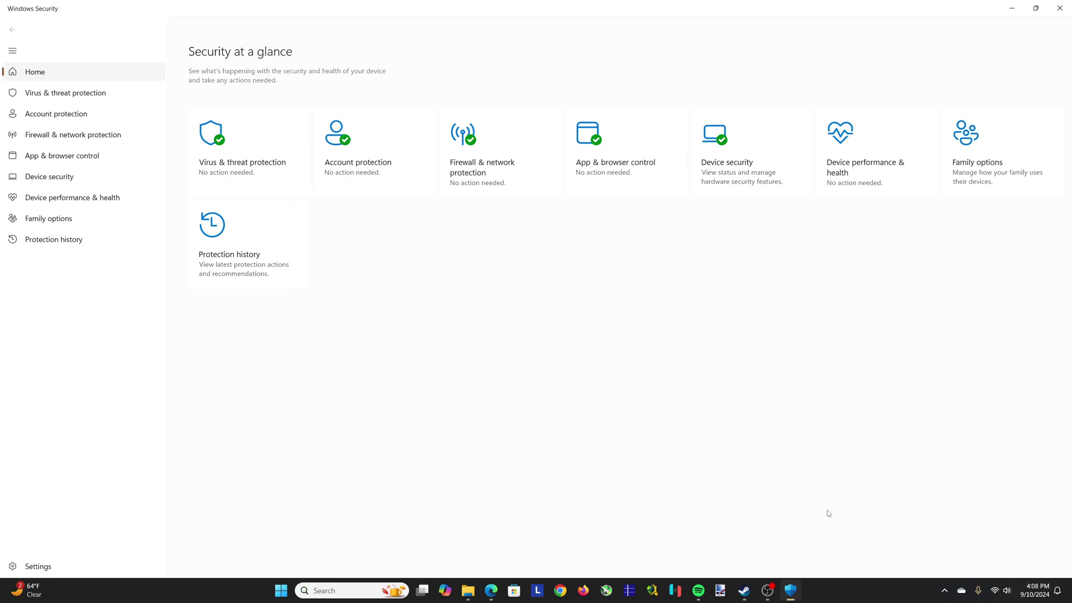
Check the hidden tray icons twice, then close Windows Security
{"action": "left_click", "coordinate": [944, 591]}
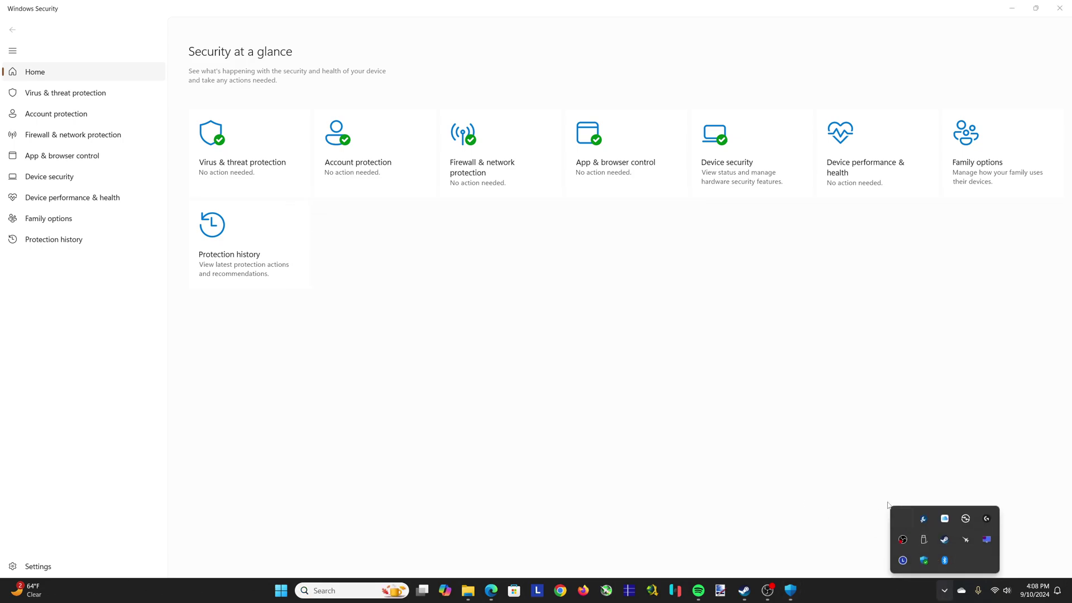
{"action": "left_click", "coordinate": [944, 591]}
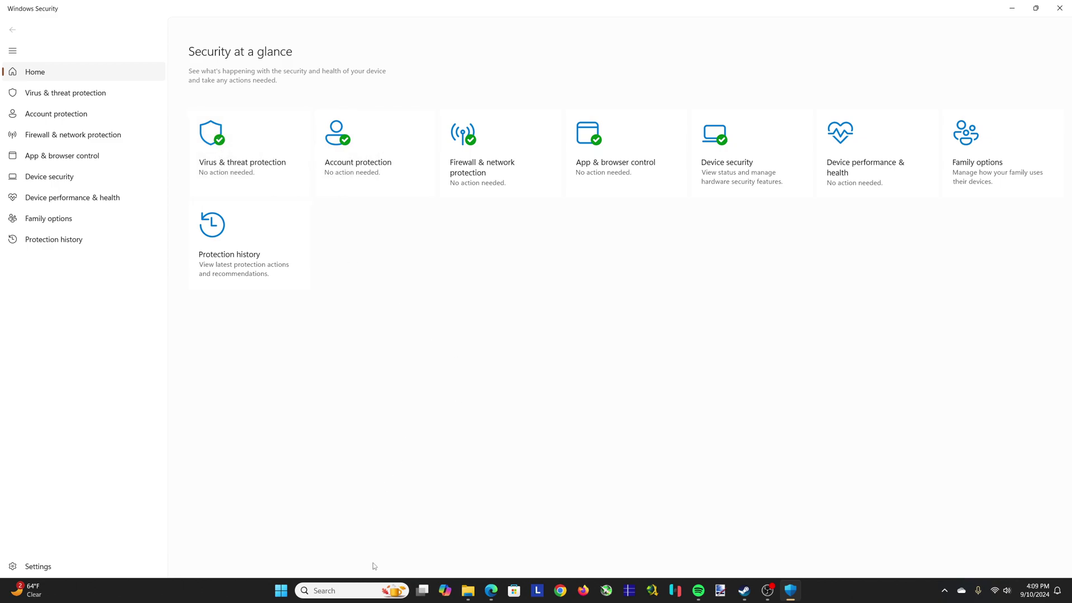
{"action": "left_click", "coordinate": [943, 592]}
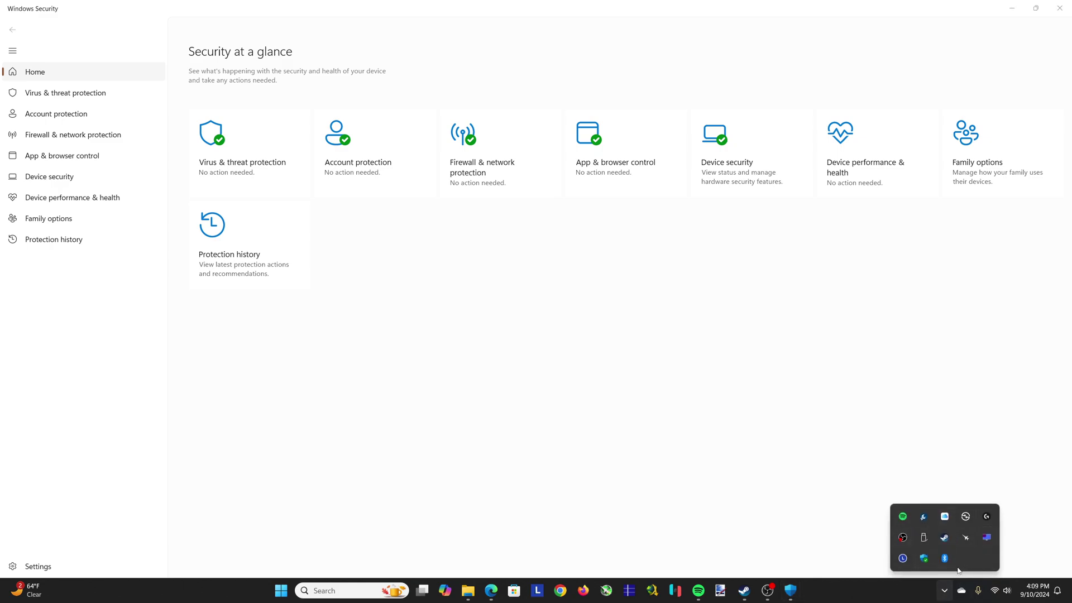
{"action": "left_click", "coordinate": [944, 592]}
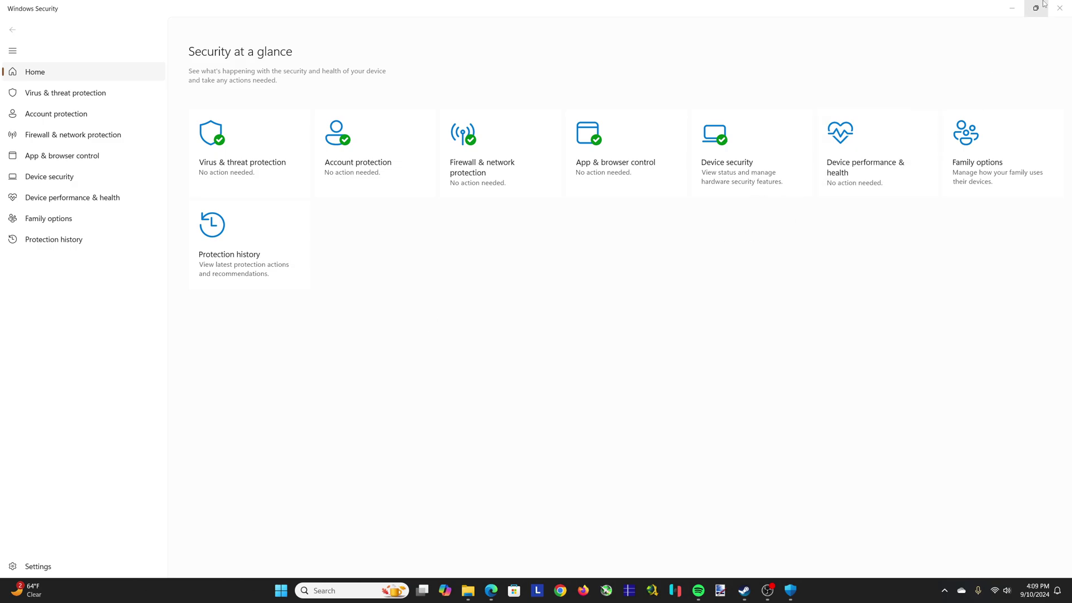
{"action": "left_click", "coordinate": [1060, 8]}
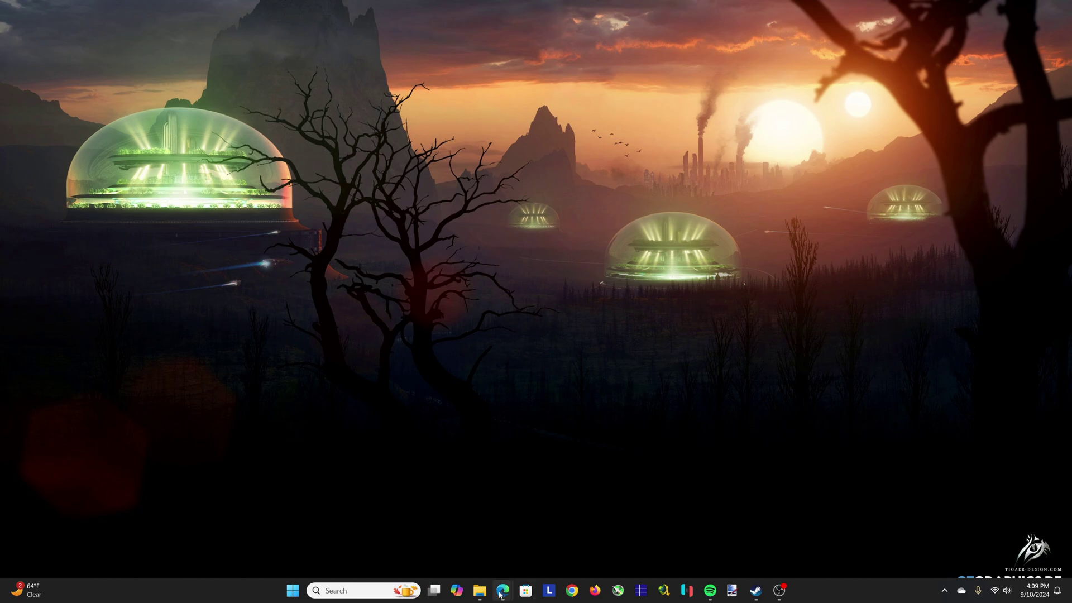
Show the WizTree website in Edge, launch WizTree via 'wiz' search, and bring File Explorer forward
{"action": "mouse_move", "coordinate": [503, 590]}
{"action": "left_click", "coordinate": [541, 531]}
{"action": "left_click", "coordinate": [239, 8]}
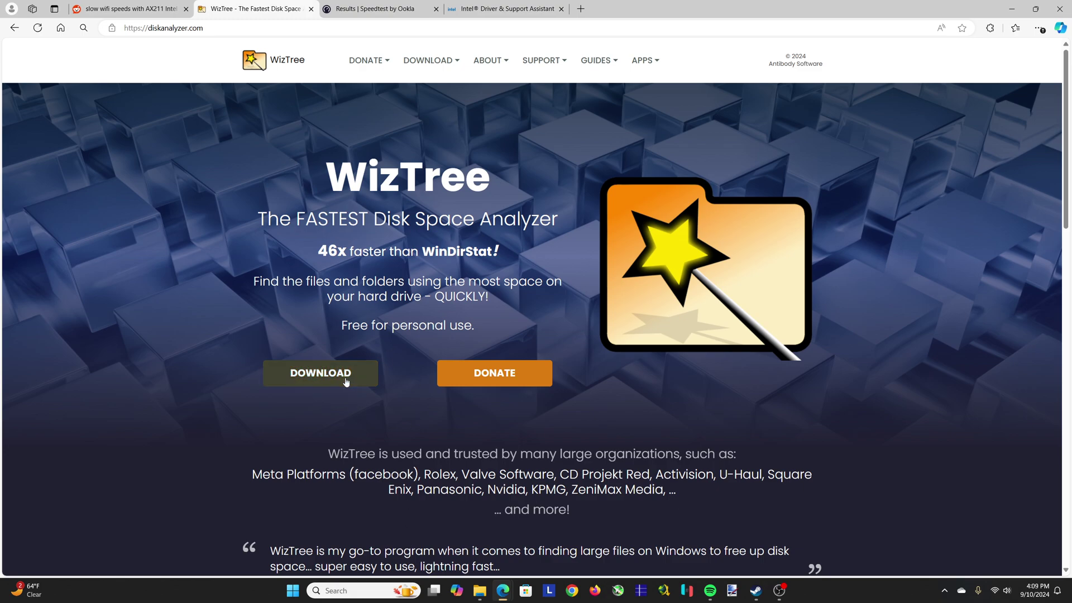
{"action": "left_click", "coordinate": [360, 598]}
{"action": "type", "text": "wiz"}
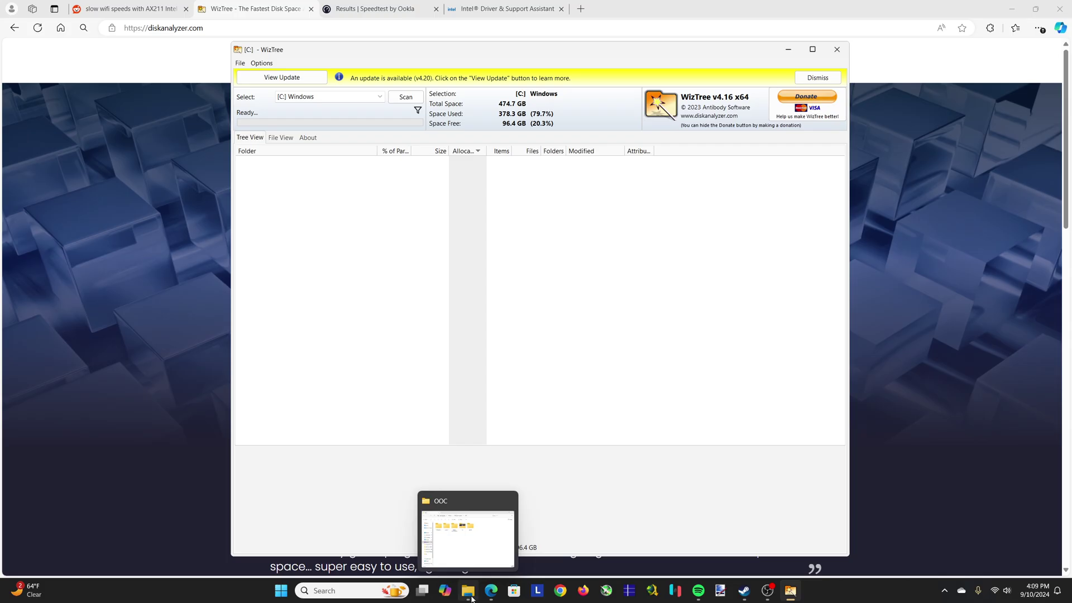
{"action": "left_click", "coordinate": [470, 563]}
From This PC, open the External SSD (D:) drive and scroll through it
{"action": "left_click", "coordinate": [371, 469]}
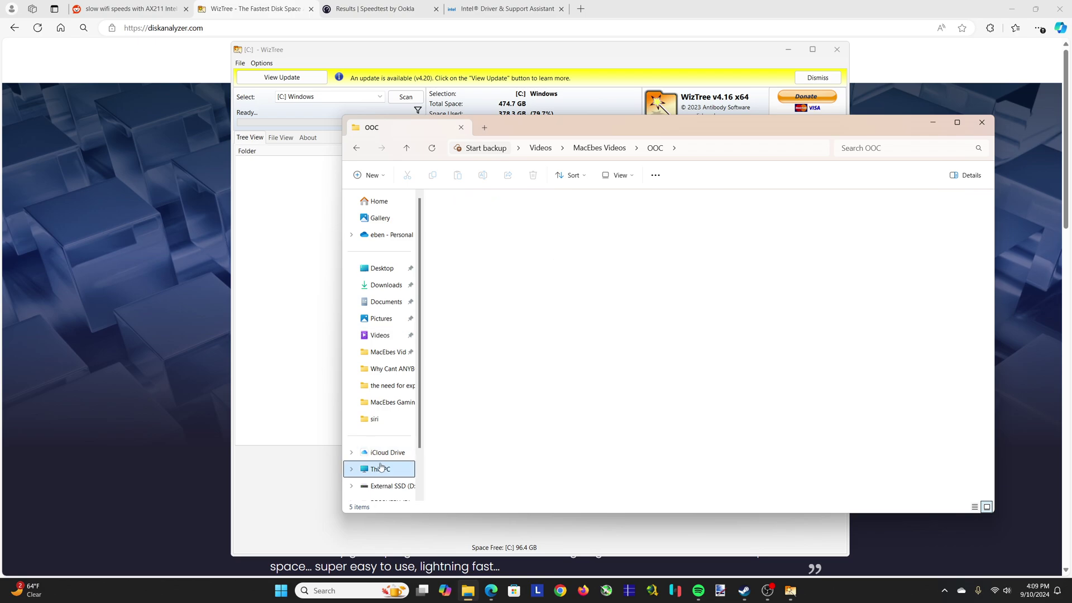
{"action": "left_click_drag", "start_coordinate": [563, 123], "coordinate": [436, 76]}
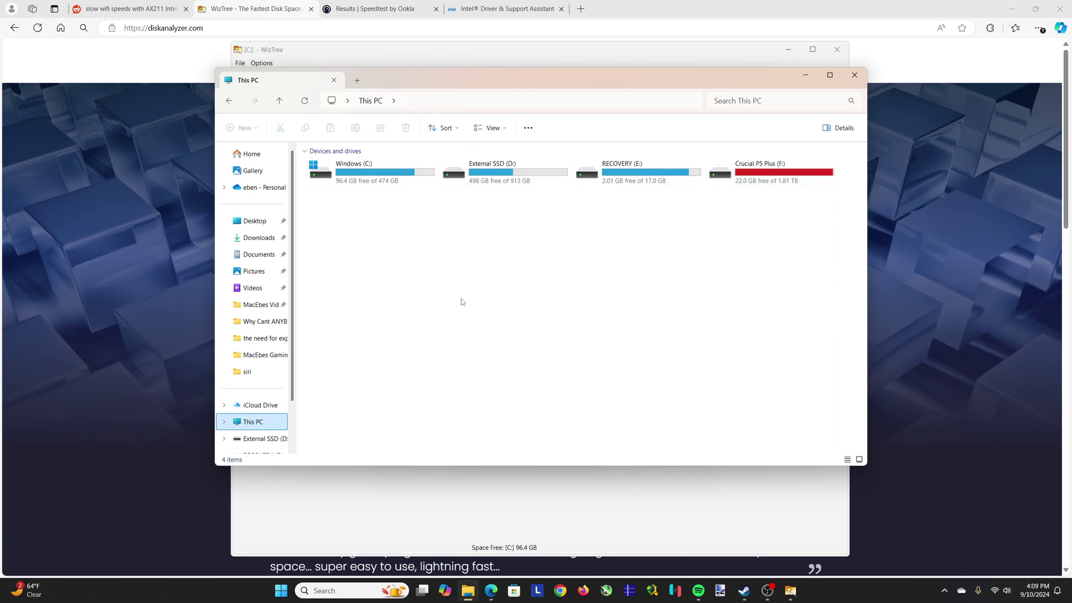
{"action": "double_click", "coordinate": [502, 173]}
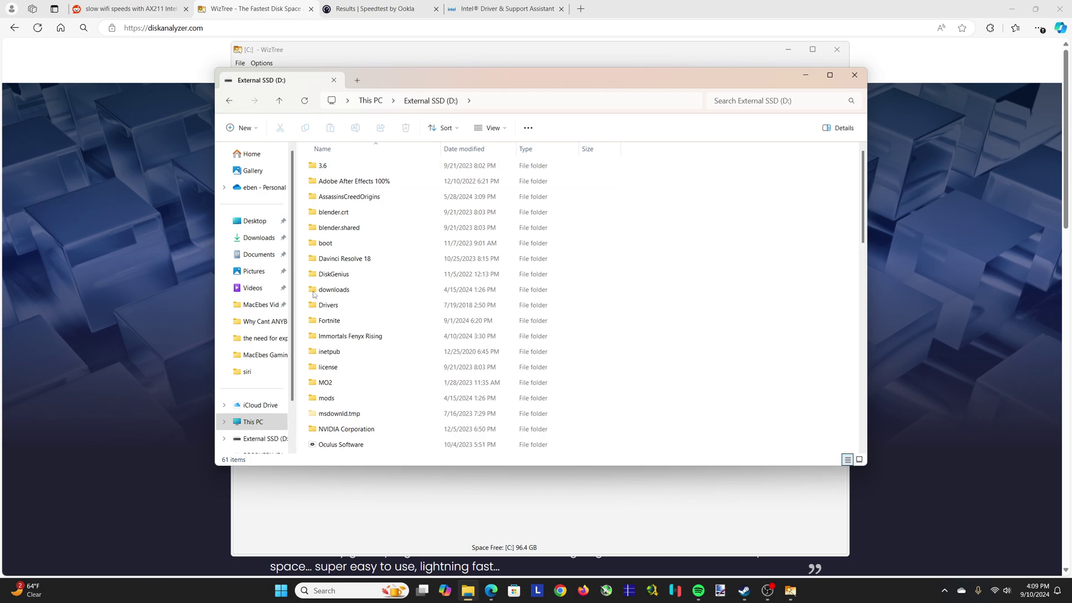
{"action": "scroll", "coordinate": [520, 279], "scroll_direction": "down", "scroll_amount": 10}
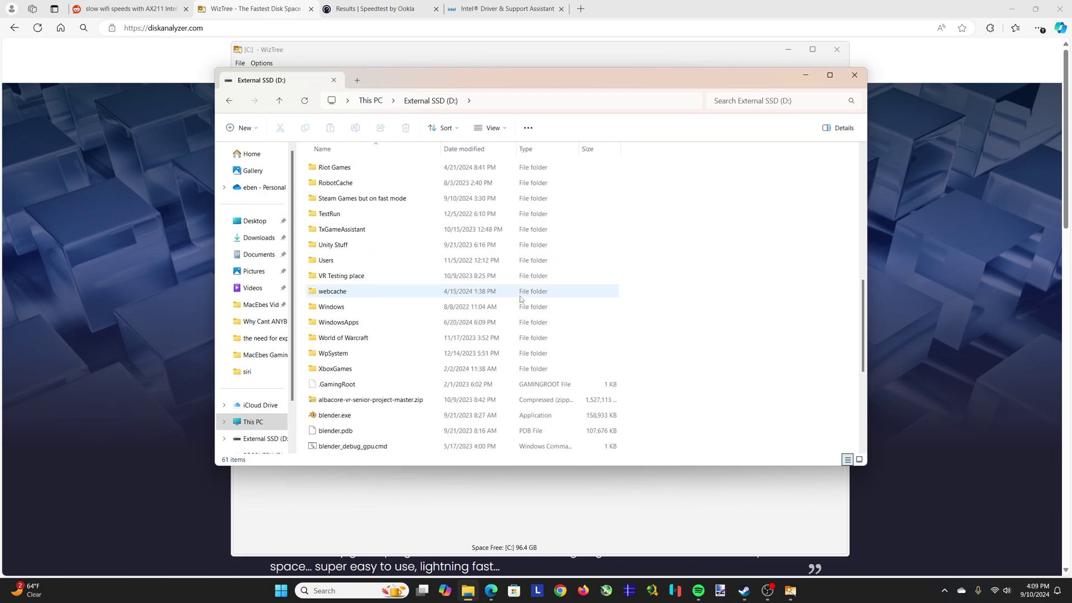
{"action": "scroll", "coordinate": [519, 302], "scroll_direction": "down", "scroll_amount": 5}
{"action": "scroll", "coordinate": [457, 335], "scroll_direction": "up", "scroll_amount": 13}
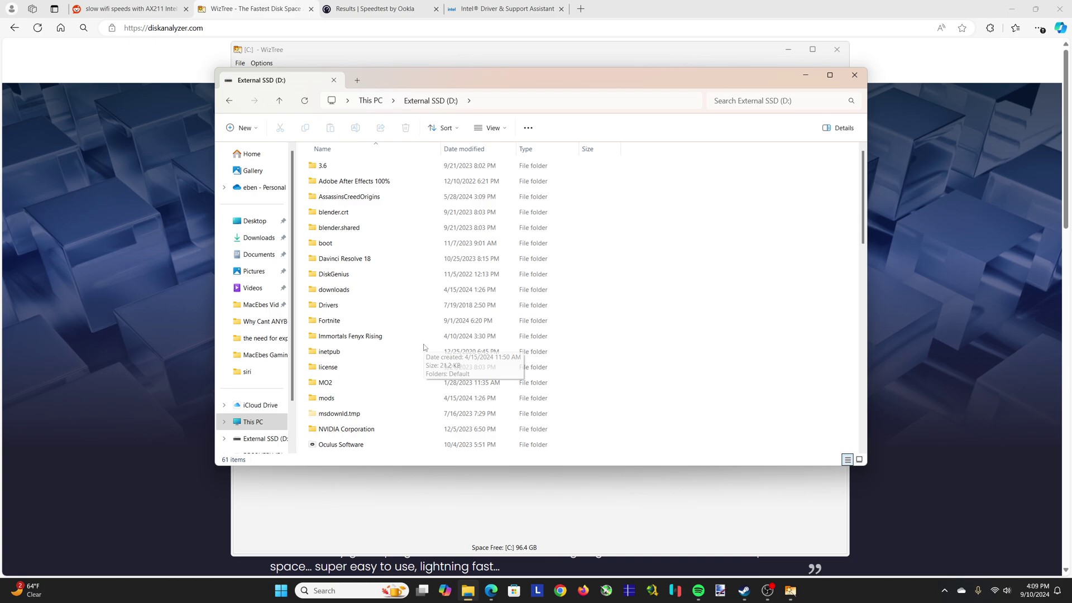
{"action": "left_click_drag", "start_coordinate": [390, 79], "coordinate": [492, 49]}
Go back to This PC, open Windows (C:), and maximize the Explorer window
{"action": "left_click", "coordinate": [356, 396]}
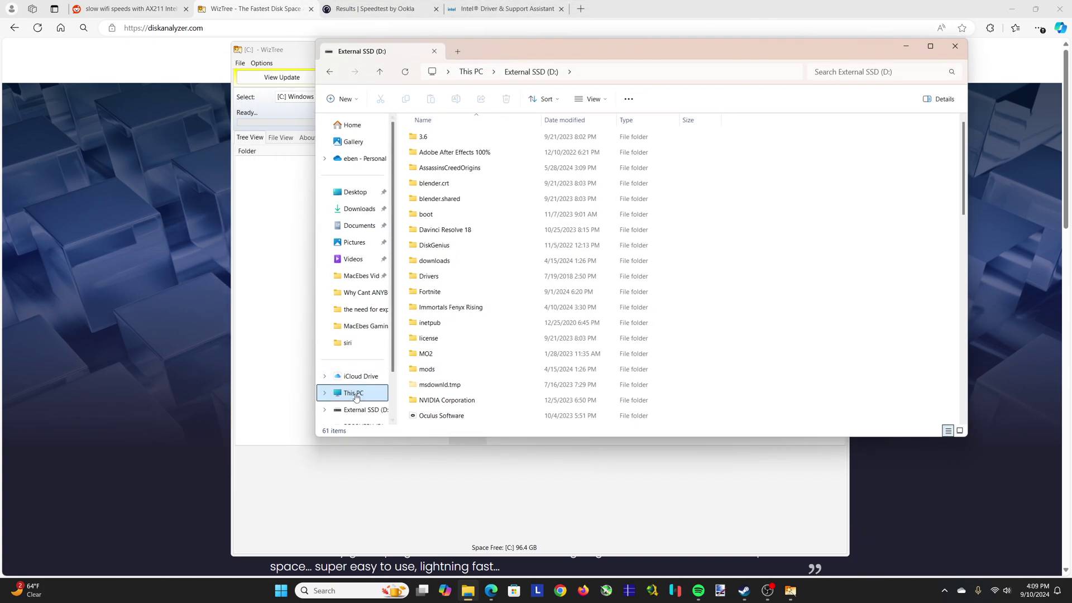
{"action": "left_click_drag", "start_coordinate": [659, 51], "coordinate": [586, 80]}
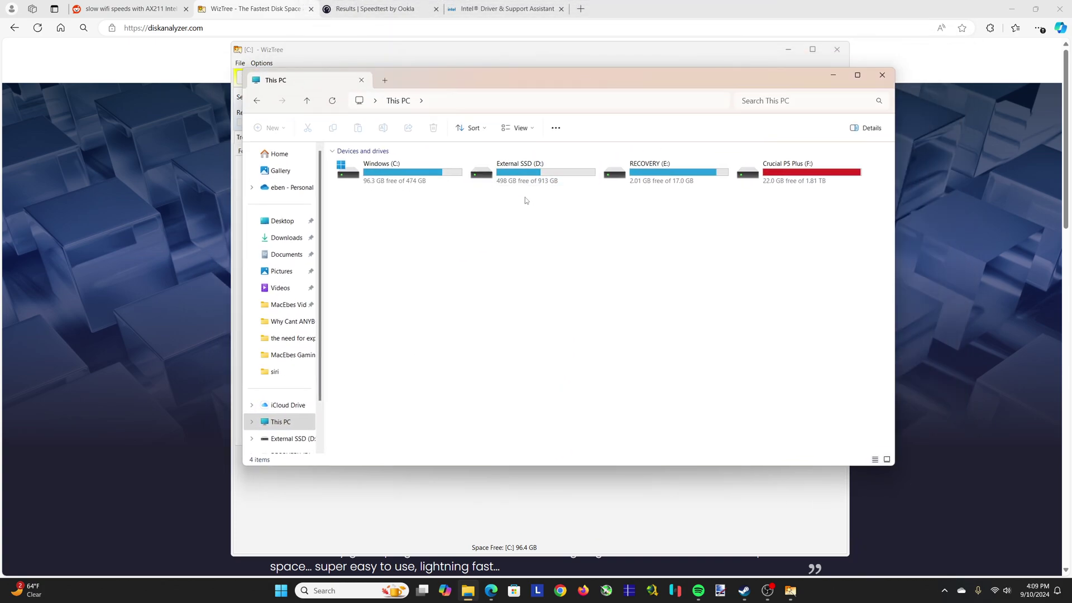
{"action": "left_click", "coordinate": [367, 187]}
{"action": "left_click_drag", "start_coordinate": [754, 81], "coordinate": [755, 81]}
{"action": "double_click", "coordinate": [402, 170]}
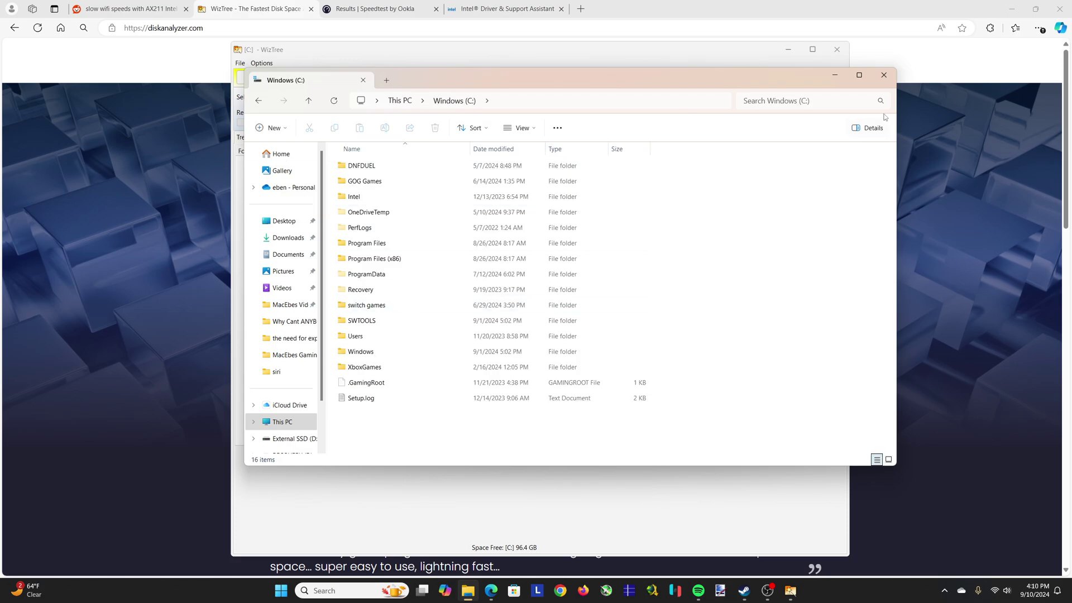
{"action": "left_click", "coordinate": [860, 75]}
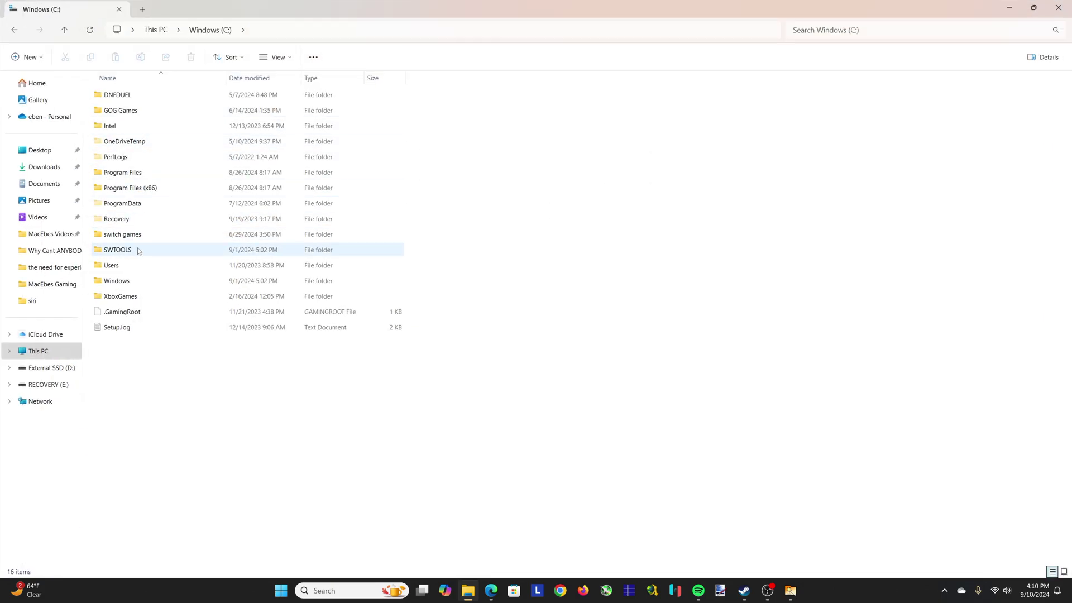
Open the user's profile folder under Users and sort its contents by size
{"action": "double_click", "coordinate": [126, 266]}
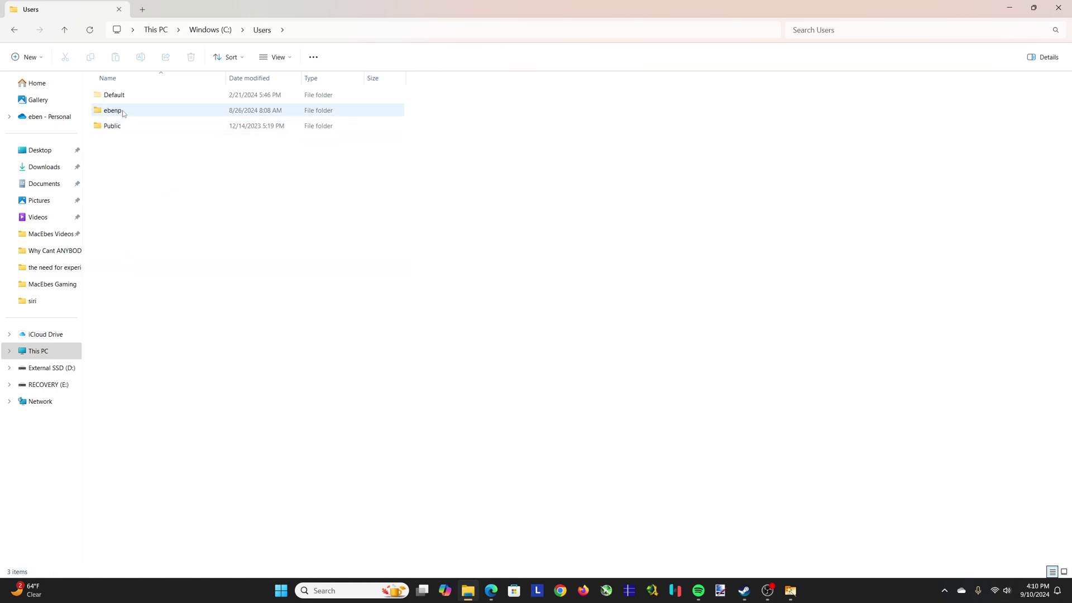
{"action": "double_click", "coordinate": [124, 111]}
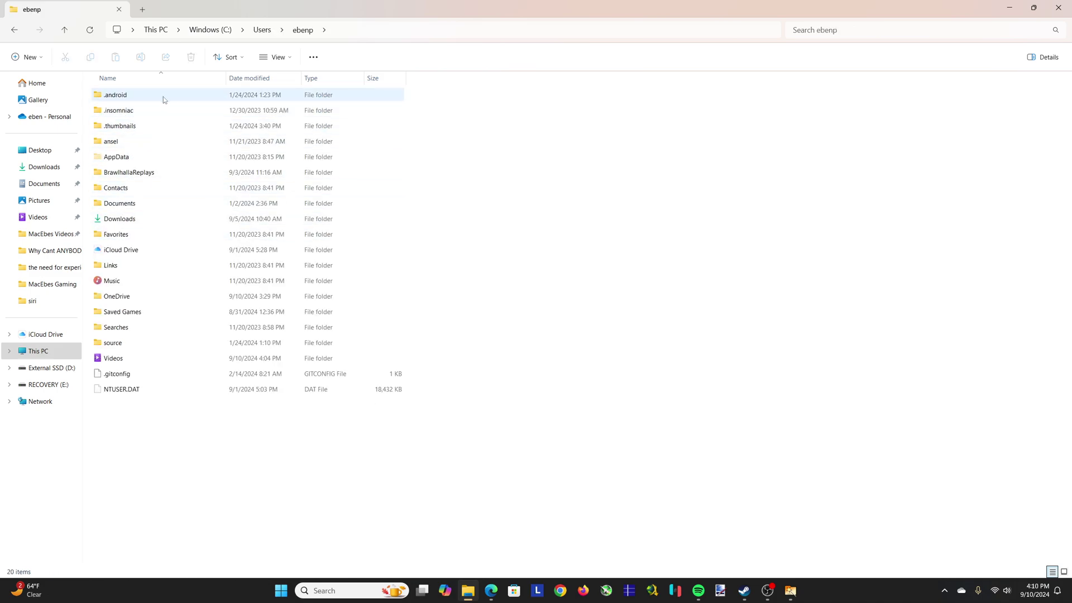
{"action": "left_click", "coordinate": [229, 57]}
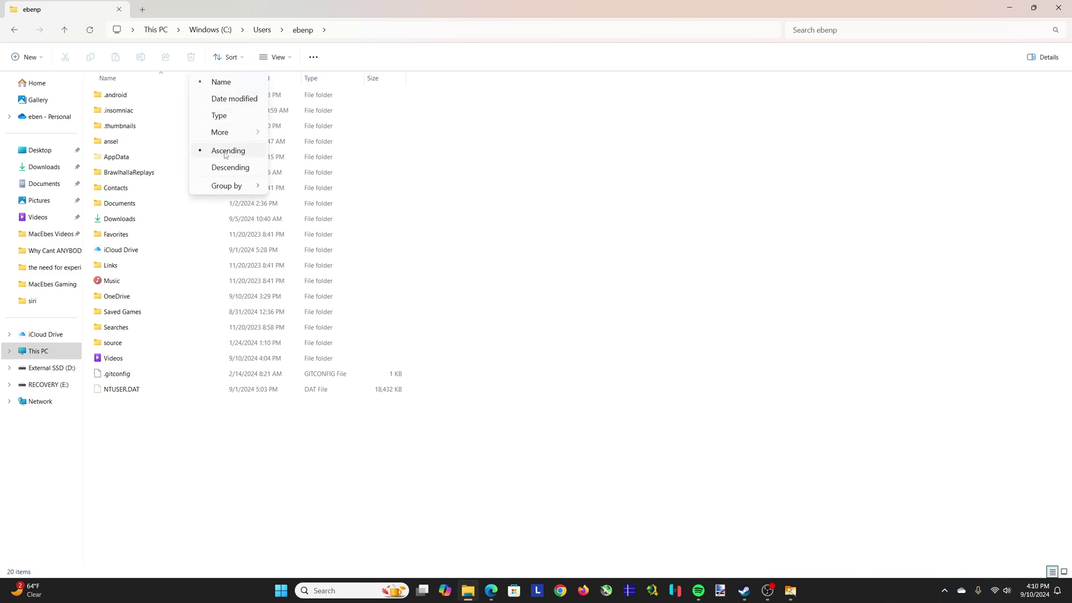
{"action": "mouse_move", "coordinate": [246, 132]}
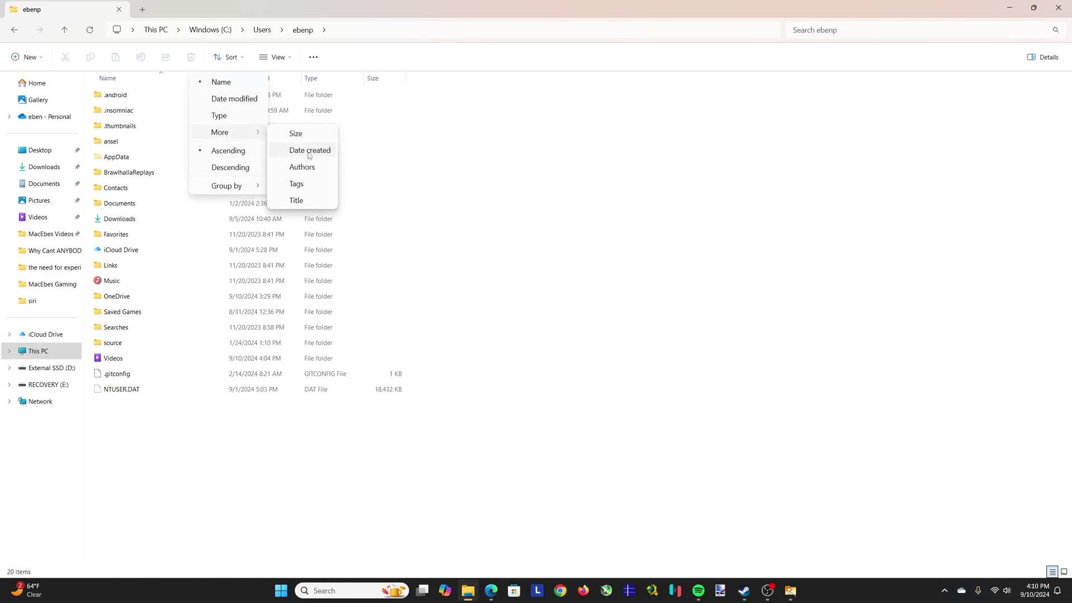
{"action": "left_click", "coordinate": [296, 133]}
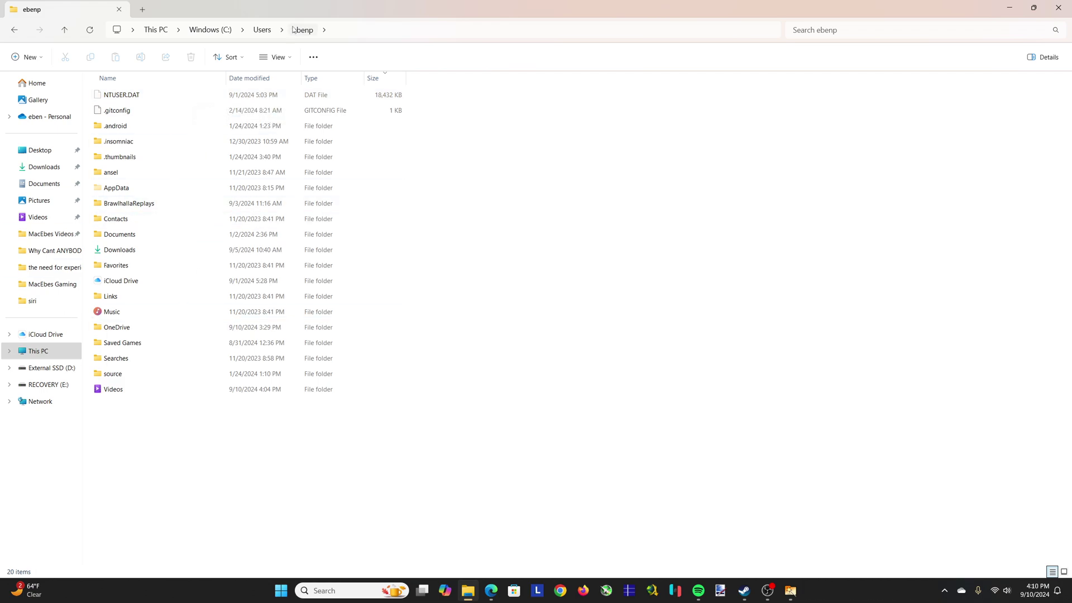
Sort the profile folder back by name and close File Explorer
{"action": "left_click", "coordinate": [228, 57]}
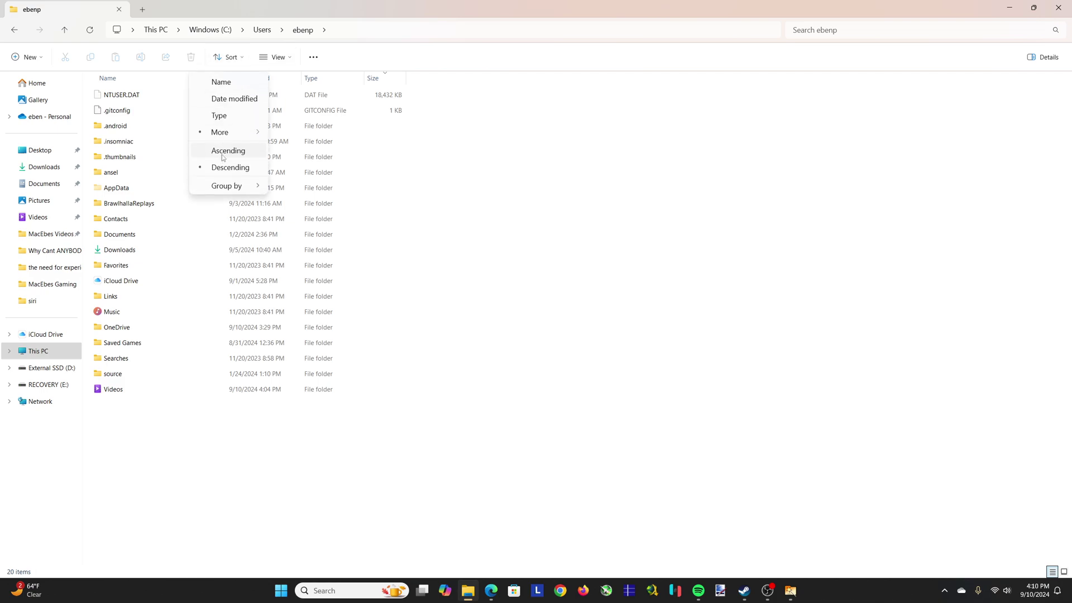
{"action": "left_click", "coordinate": [237, 82]}
{"action": "left_click", "coordinate": [1058, 8]}
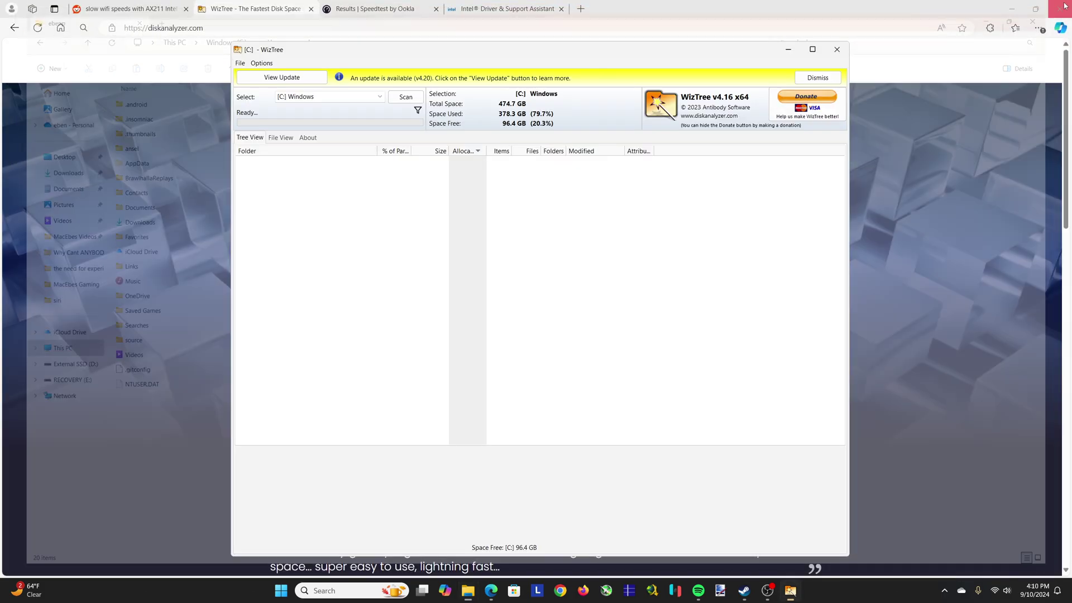
Scan the C: Windows drive from WizTree's drive selector
{"action": "left_click", "coordinate": [362, 97]}
{"action": "left_click", "coordinate": [364, 97]}
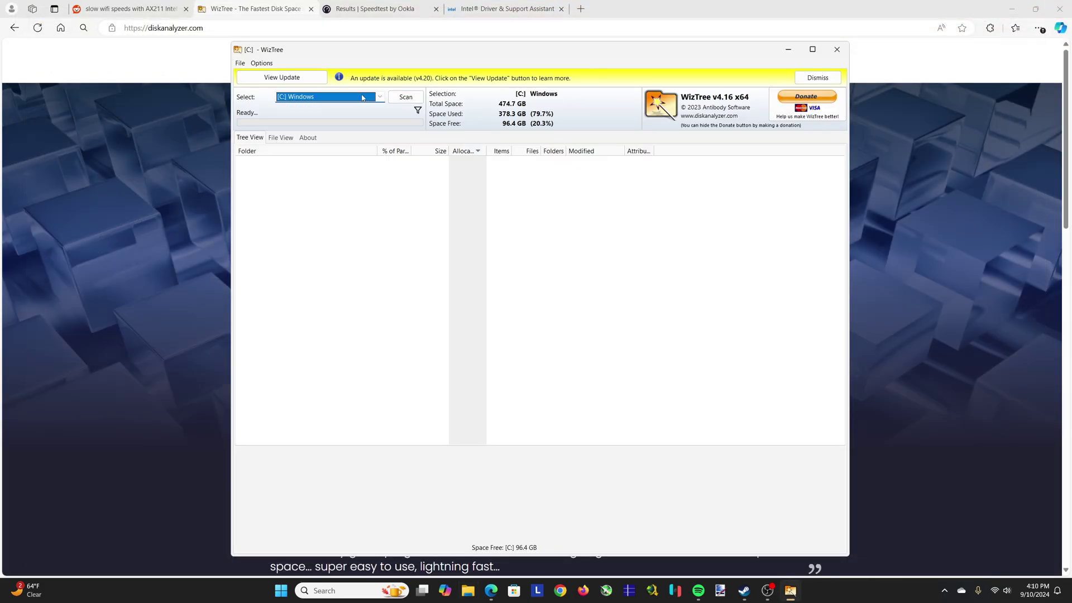
{"action": "left_click_drag", "start_coordinate": [350, 53], "coordinate": [334, 40]}
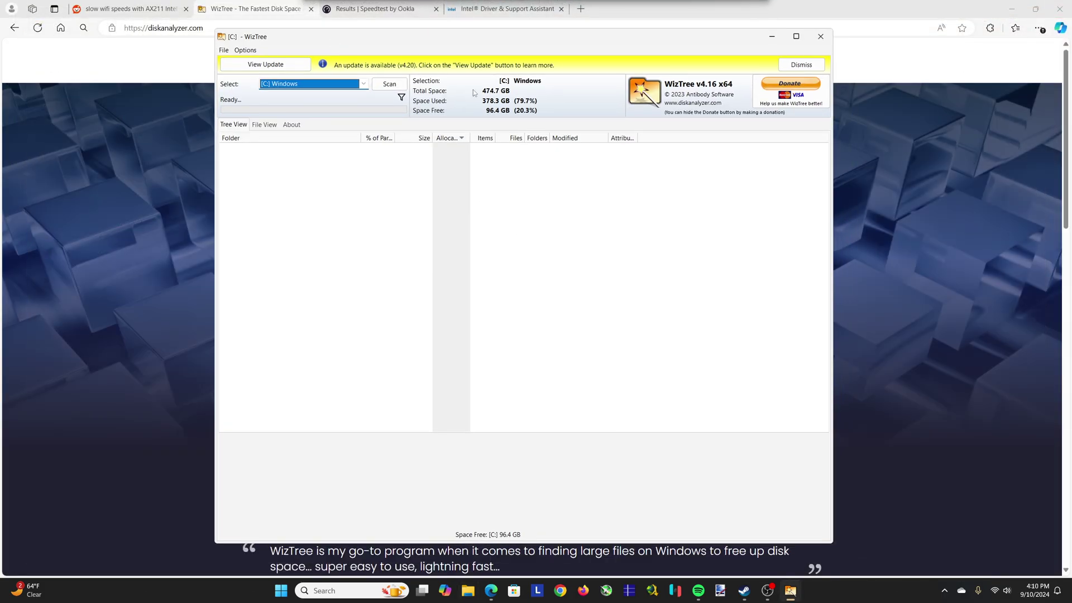
{"action": "left_click", "coordinate": [282, 84]}
{"action": "left_click", "coordinate": [280, 97]}
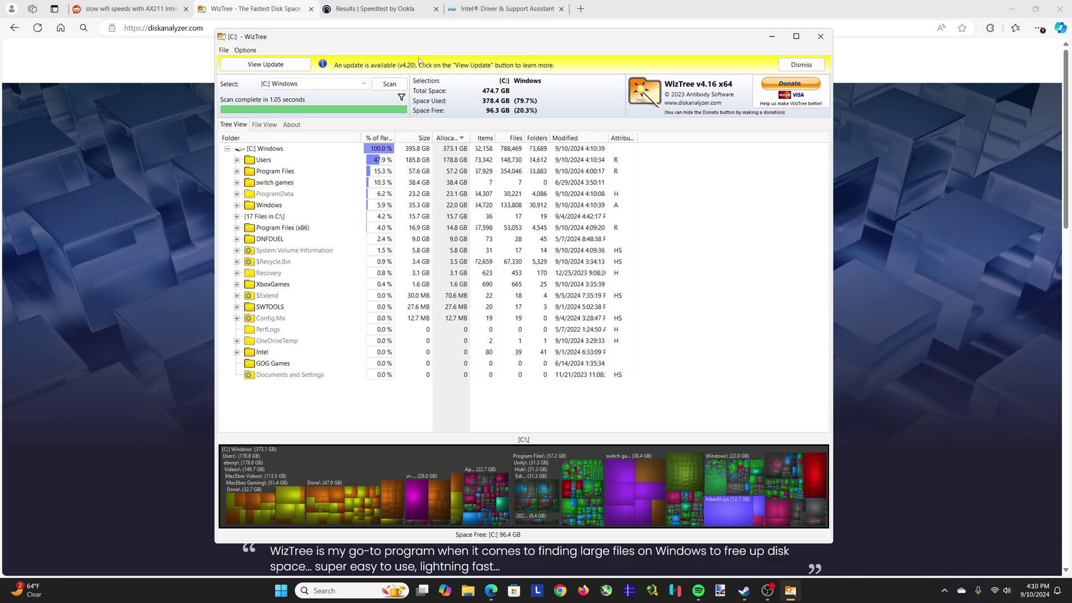
Maximize WizTree to show the C: folder sizes and treemap full-screen
{"action": "left_click_drag", "start_coordinate": [441, 38], "coordinate": [457, 38]}
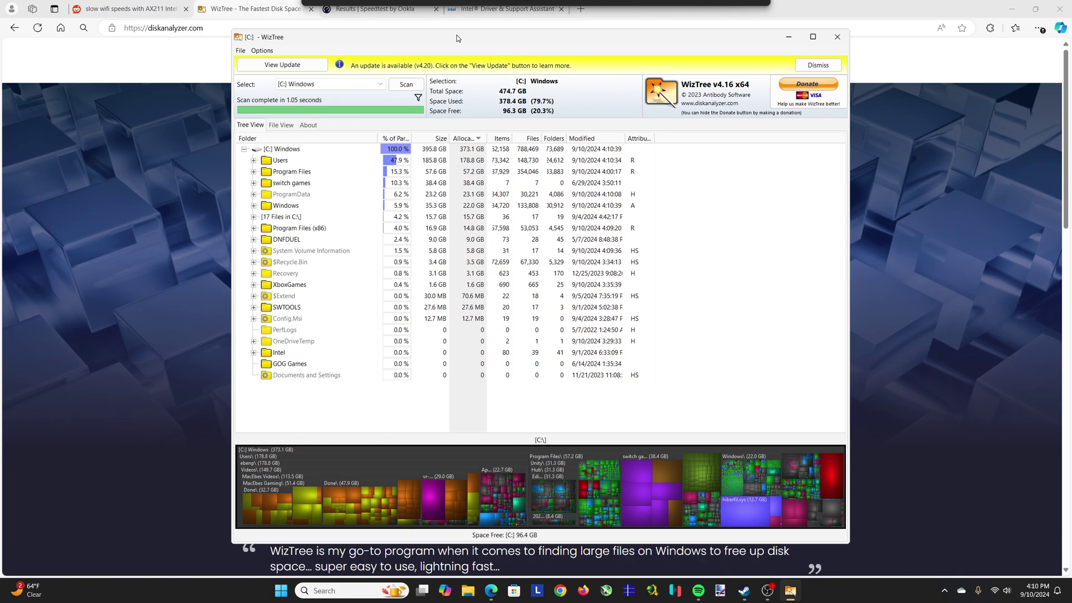
{"action": "left_click_drag", "start_coordinate": [736, 41], "coordinate": [755, 42]}
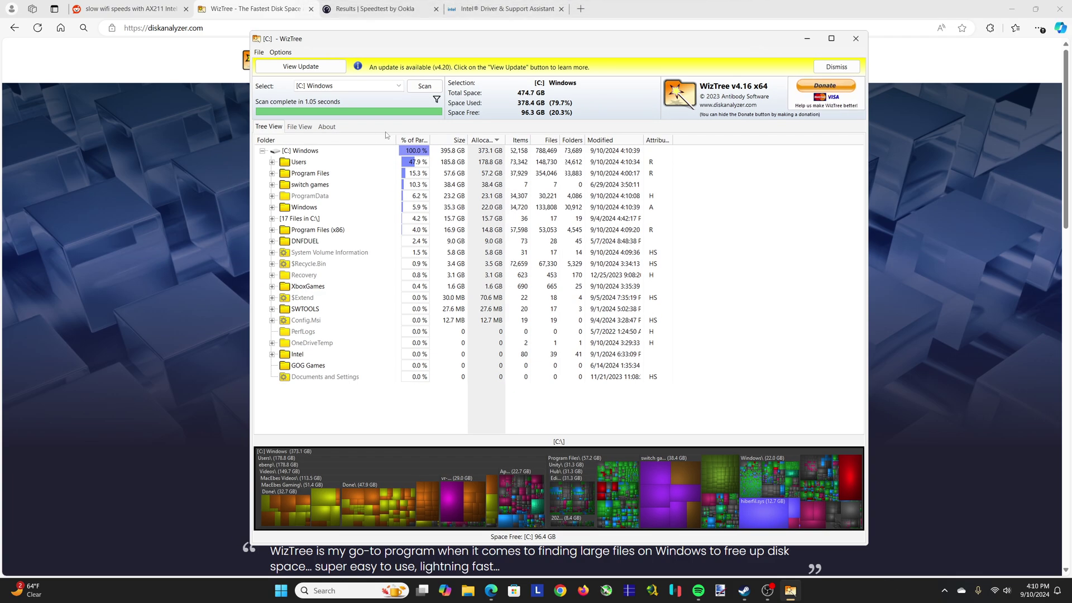
{"action": "left_click", "coordinate": [831, 38]}
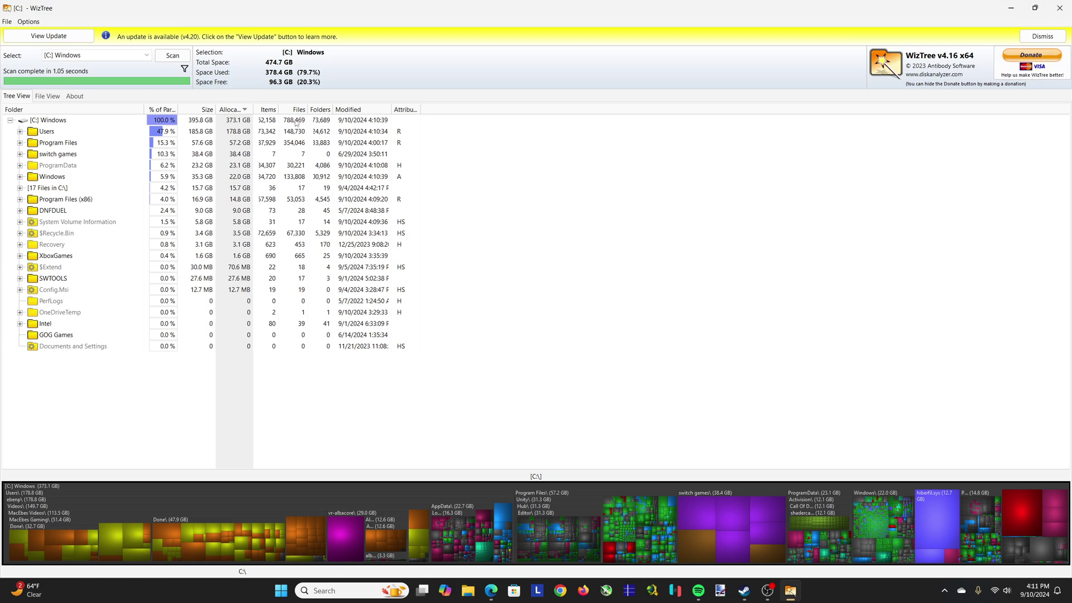
Expand Users and the profile folder, checking Videos (149.6 GB) and AppData sizes
{"action": "double_click", "coordinate": [51, 133]}
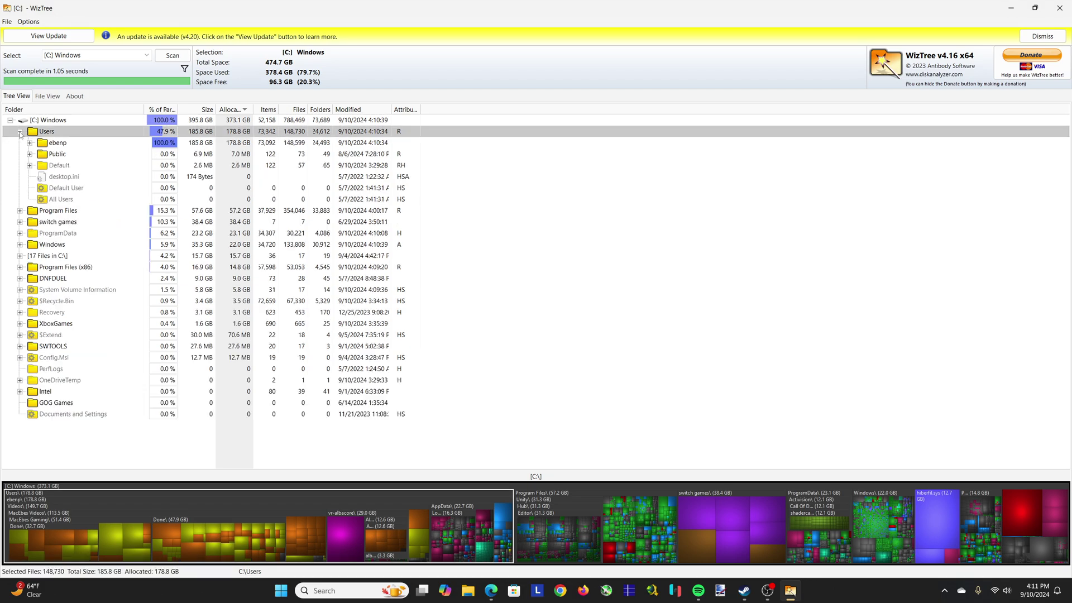
{"action": "left_click", "coordinate": [59, 143]}
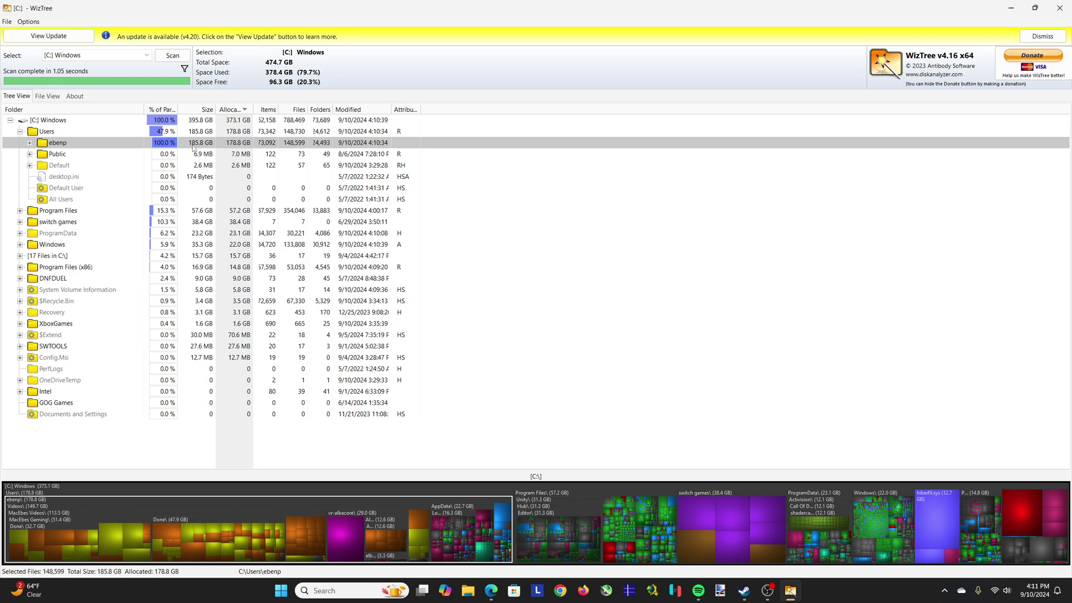
{"action": "left_click", "coordinate": [30, 145]}
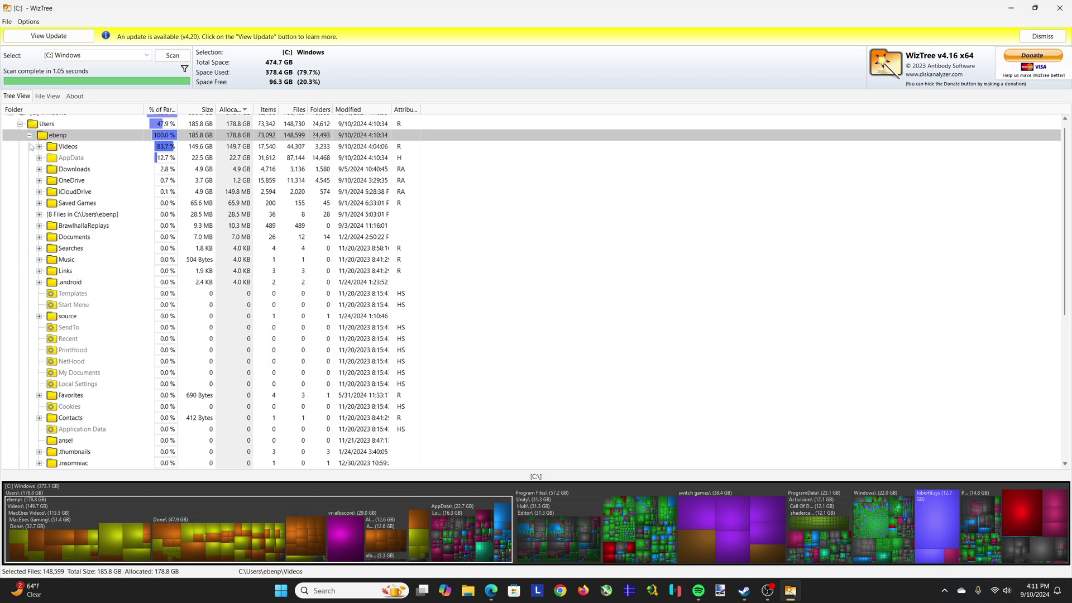
{"action": "scroll", "coordinate": [59, 146], "scroll_direction": "up", "scroll_amount": 1}
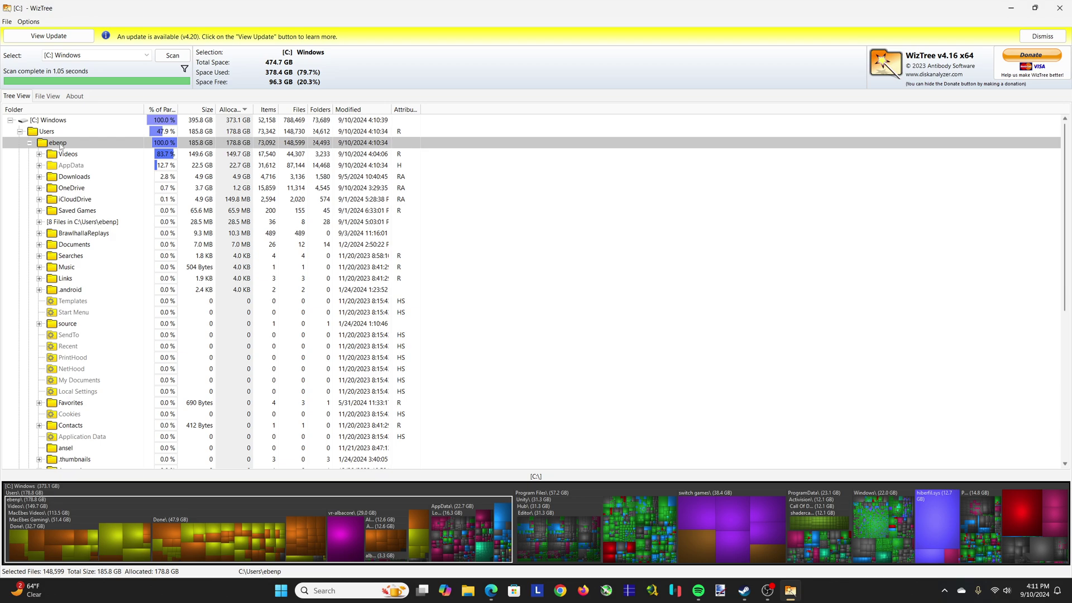
{"action": "left_click", "coordinate": [81, 157]}
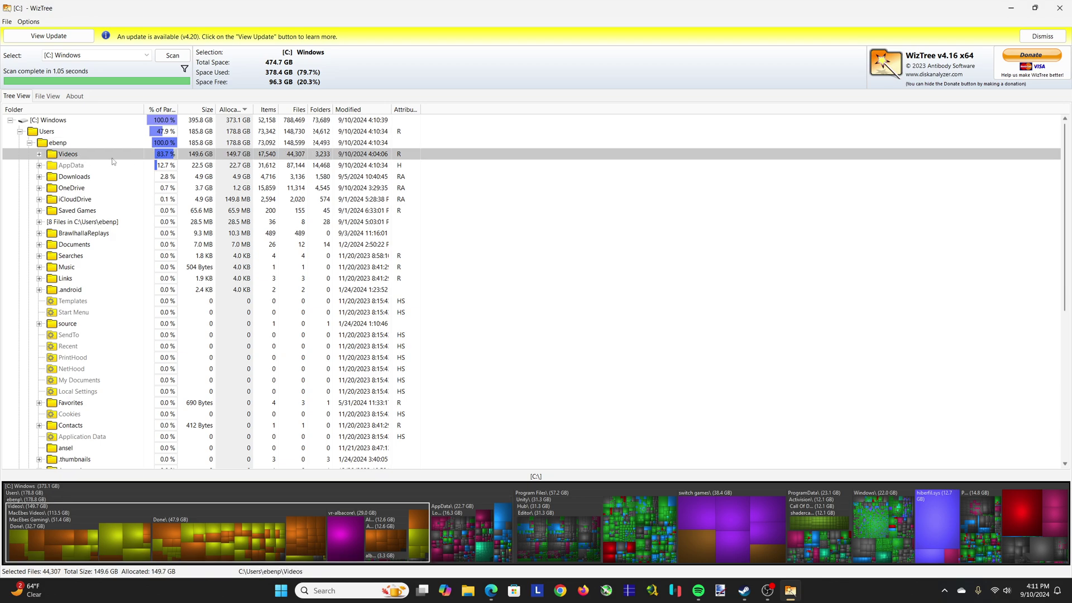
{"action": "left_click", "coordinate": [94, 167]}
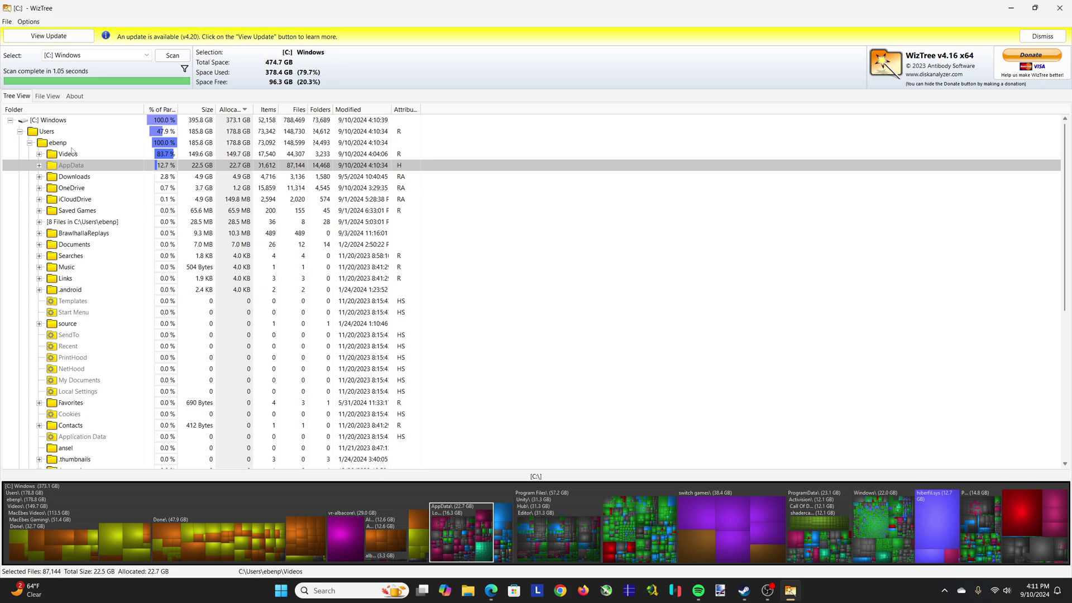
{"action": "left_click", "coordinate": [466, 598]}
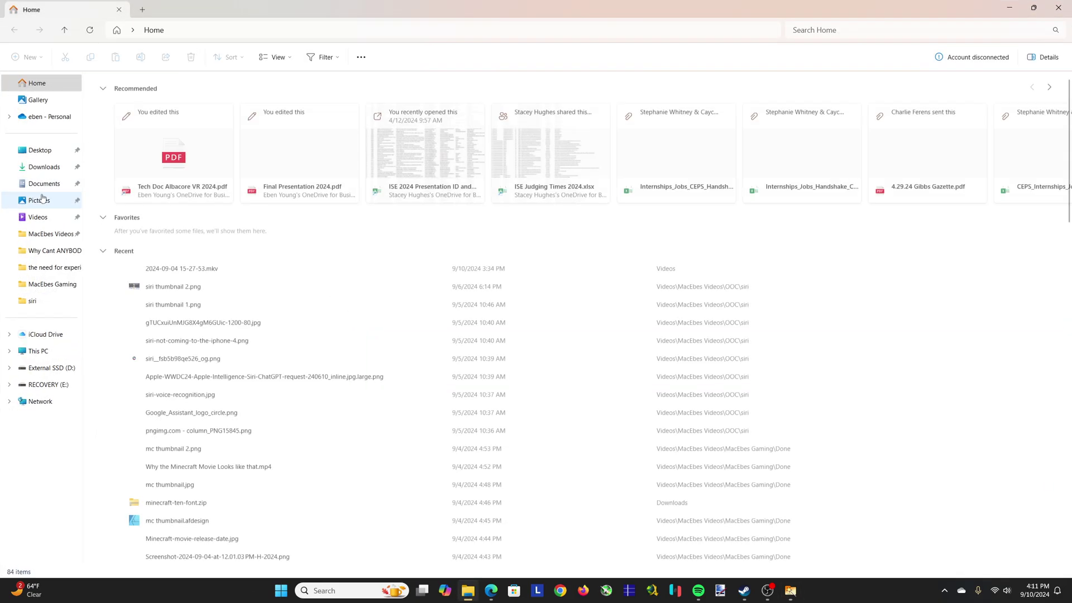
Go to the user's profile folder under Users on the Windows (C:) drive
{"action": "left_click", "coordinate": [48, 353]}
{"action": "double_click", "coordinate": [144, 101]}
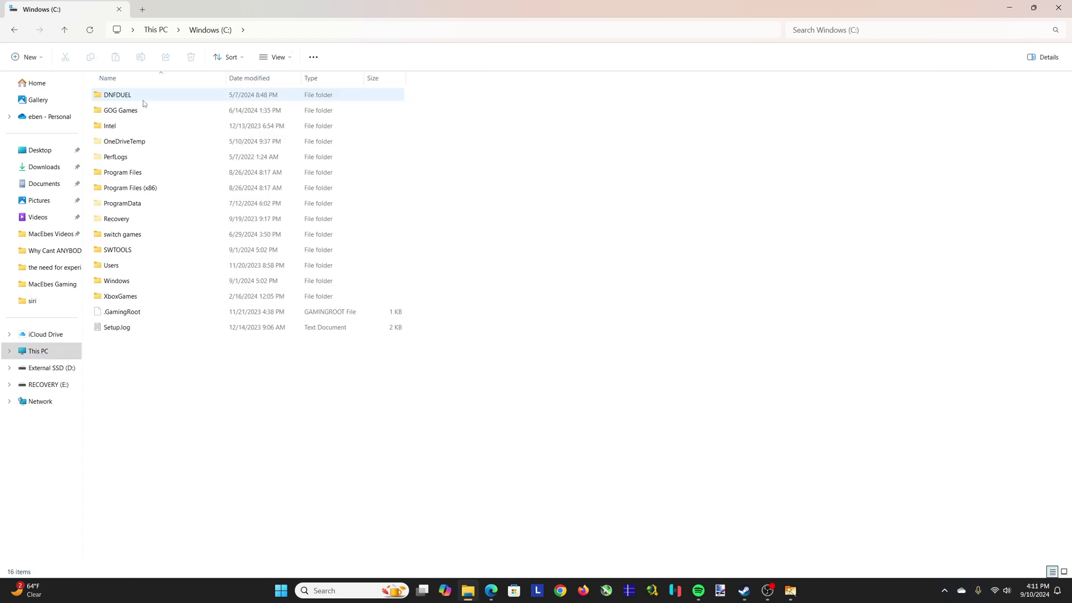
{"action": "double_click", "coordinate": [126, 266]}
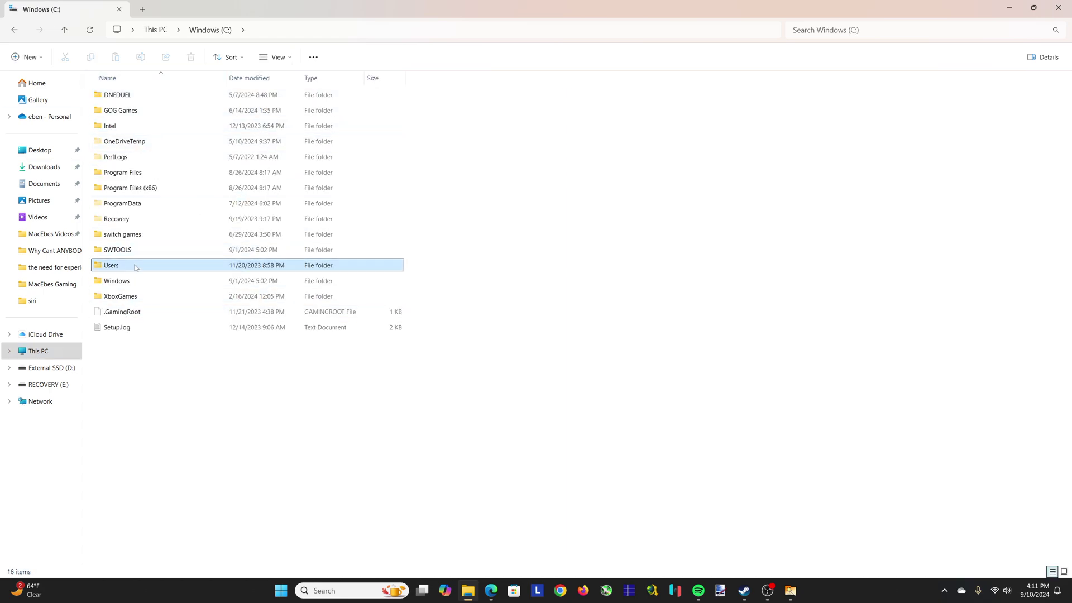
{"action": "left_click", "coordinate": [127, 115]}
{"action": "double_click", "coordinate": [128, 115]}
Sort the profile folder's contents by size, largest first
{"action": "left_click", "coordinate": [228, 57]}
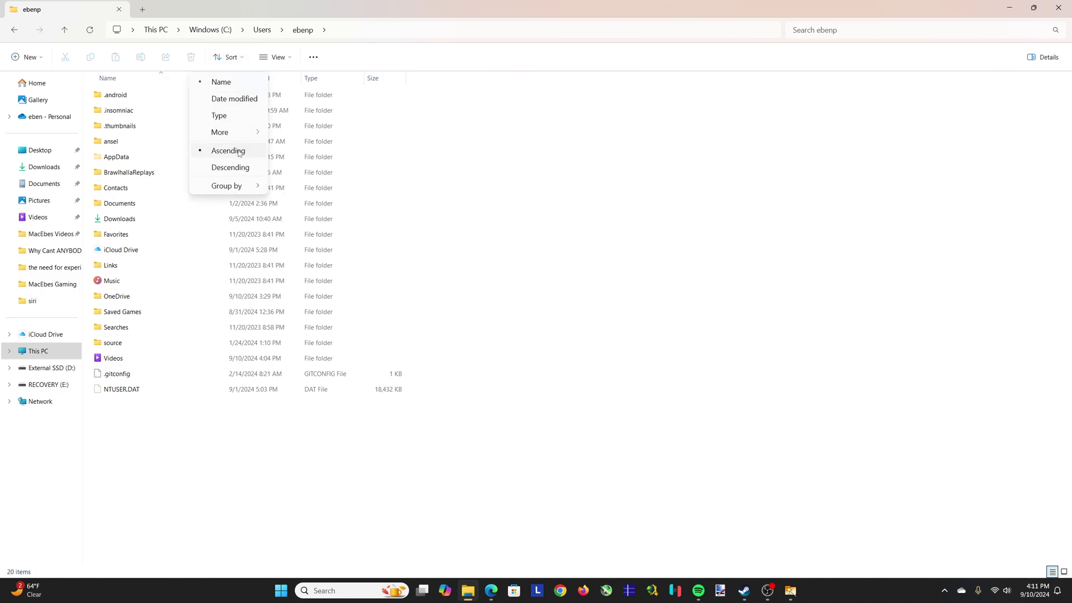
{"action": "mouse_move", "coordinate": [226, 131]}
{"action": "left_click", "coordinate": [295, 133]}
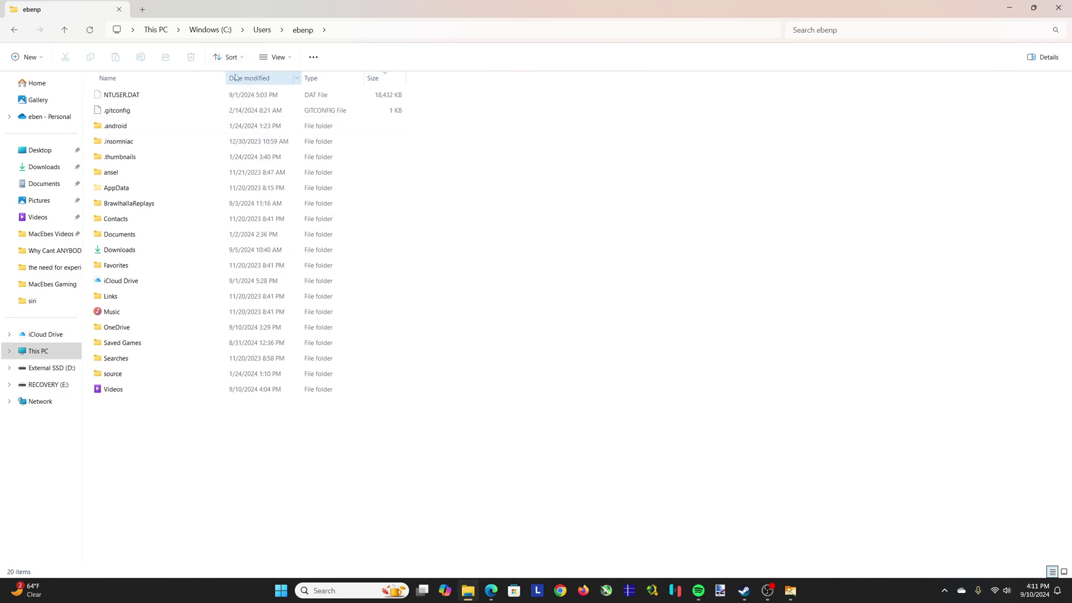
{"action": "left_click", "coordinate": [228, 57]}
{"action": "left_click", "coordinate": [231, 150]}
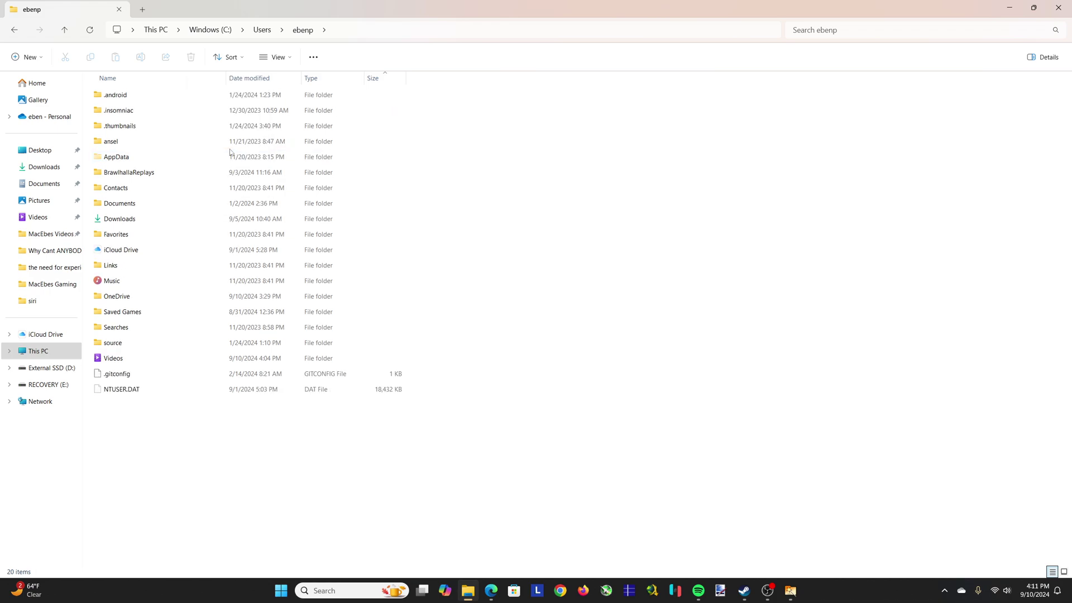
{"action": "left_click", "coordinate": [219, 59]}
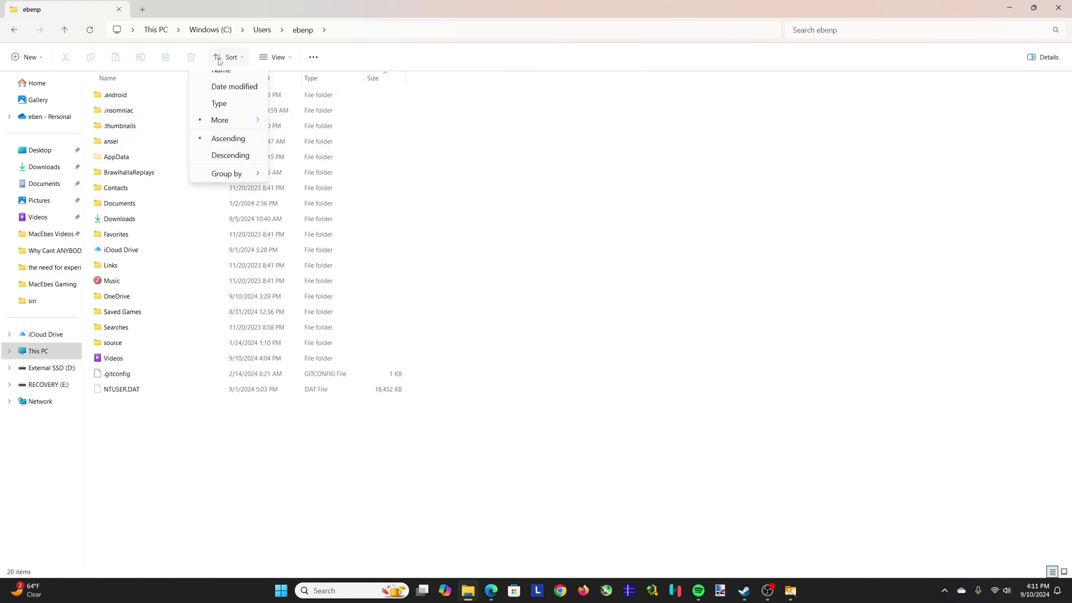
{"action": "left_click", "coordinate": [230, 155]}
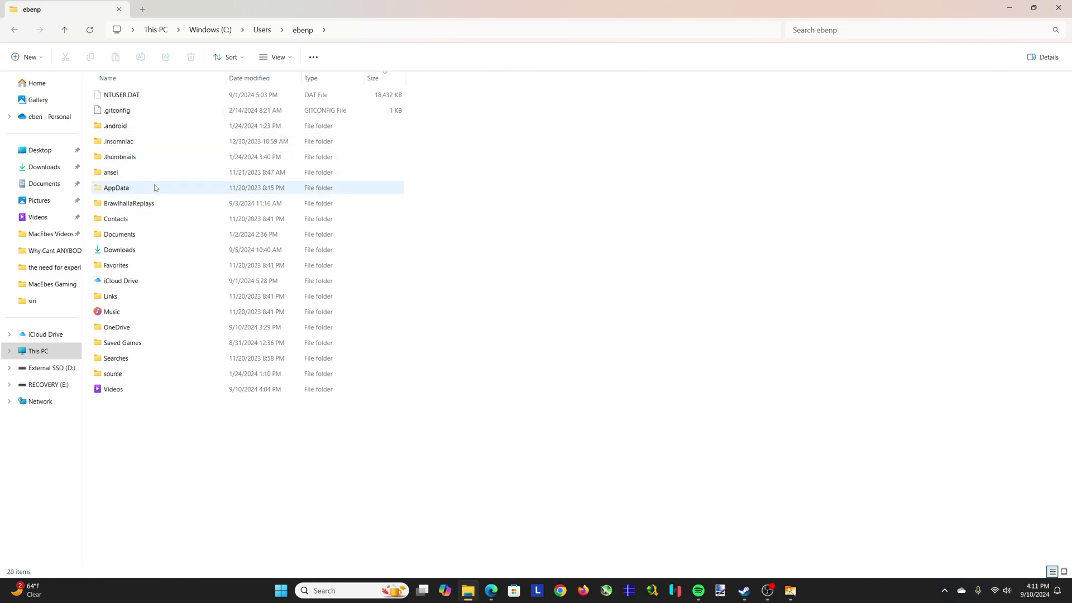
View info tips for a few profile folders, then close File Explorer
{"action": "mouse_move", "coordinate": [153, 192]}
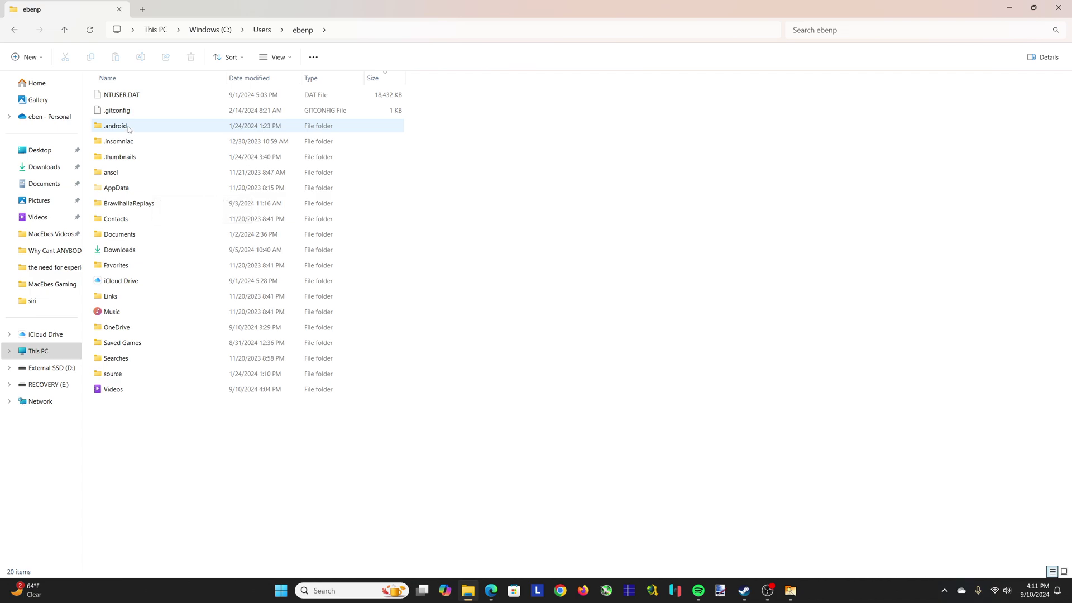
{"action": "mouse_move", "coordinate": [129, 129]}
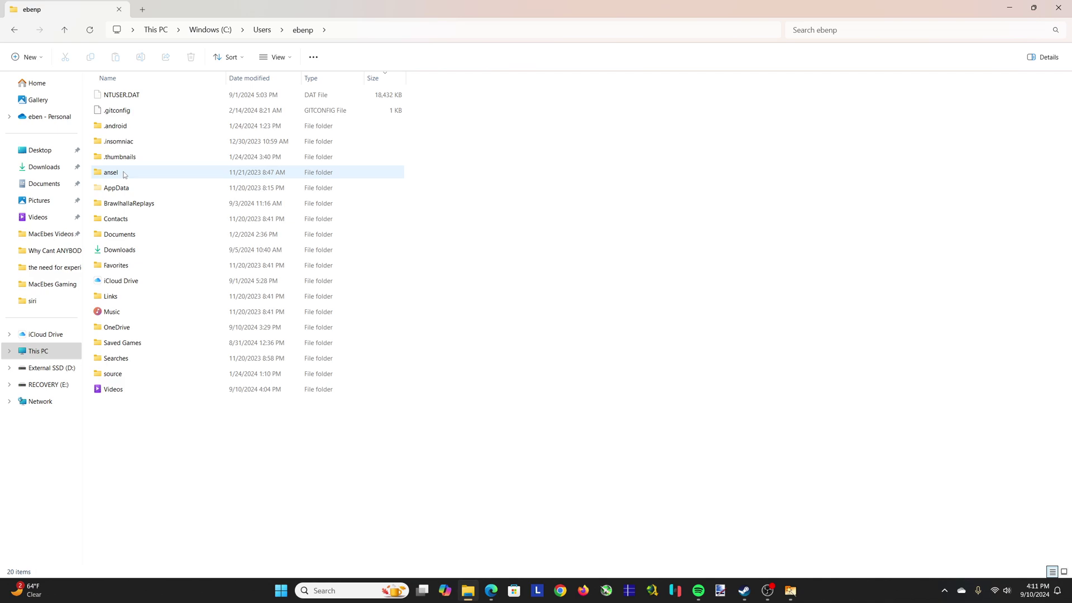
{"action": "mouse_move", "coordinate": [124, 175]}
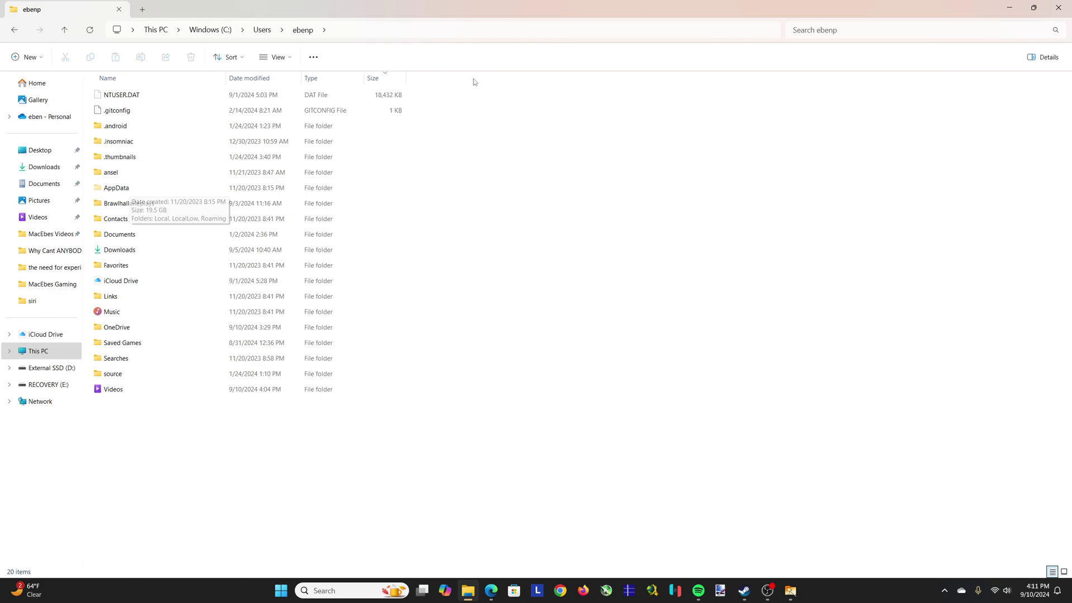
{"action": "left_click", "coordinate": [1059, 7]}
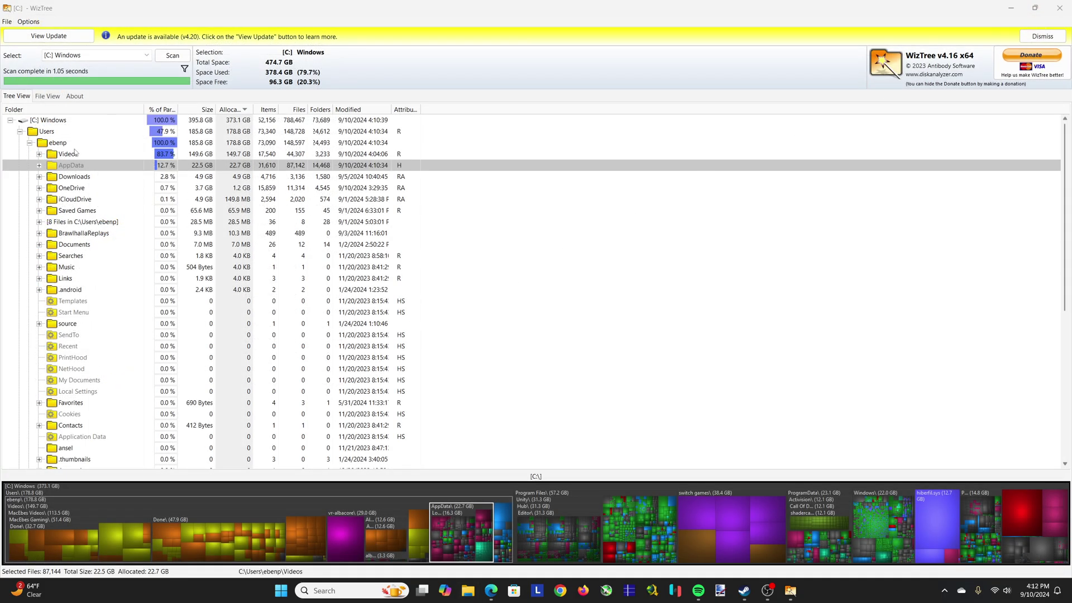
Check the sizes of Videos, AppData, OneDrive, iCloudDrive and Documents in the profile
{"action": "left_click", "coordinate": [70, 156]}
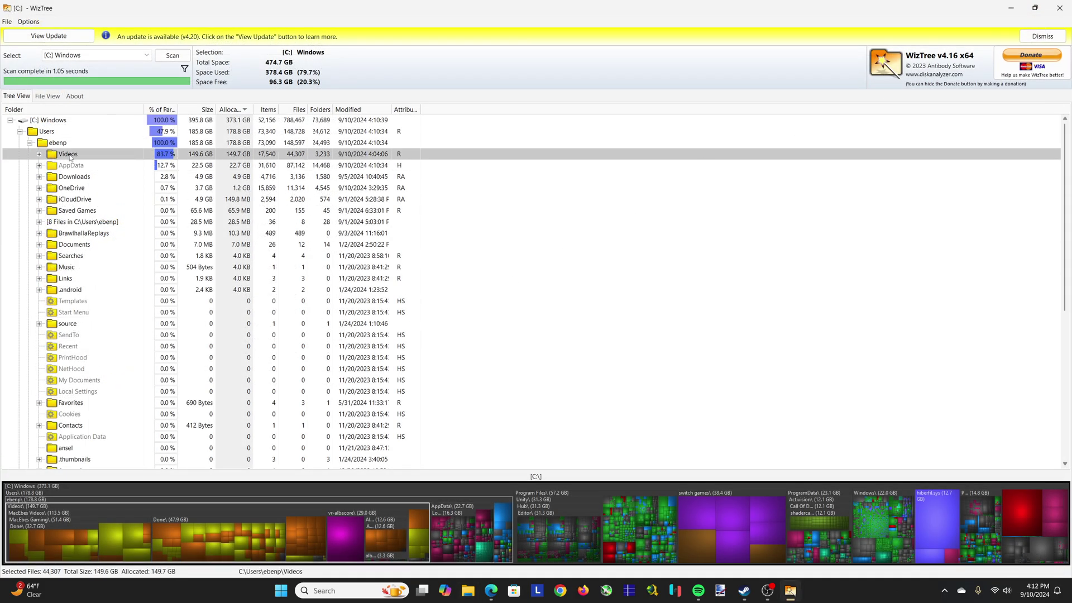
{"action": "left_click", "coordinate": [79, 167]}
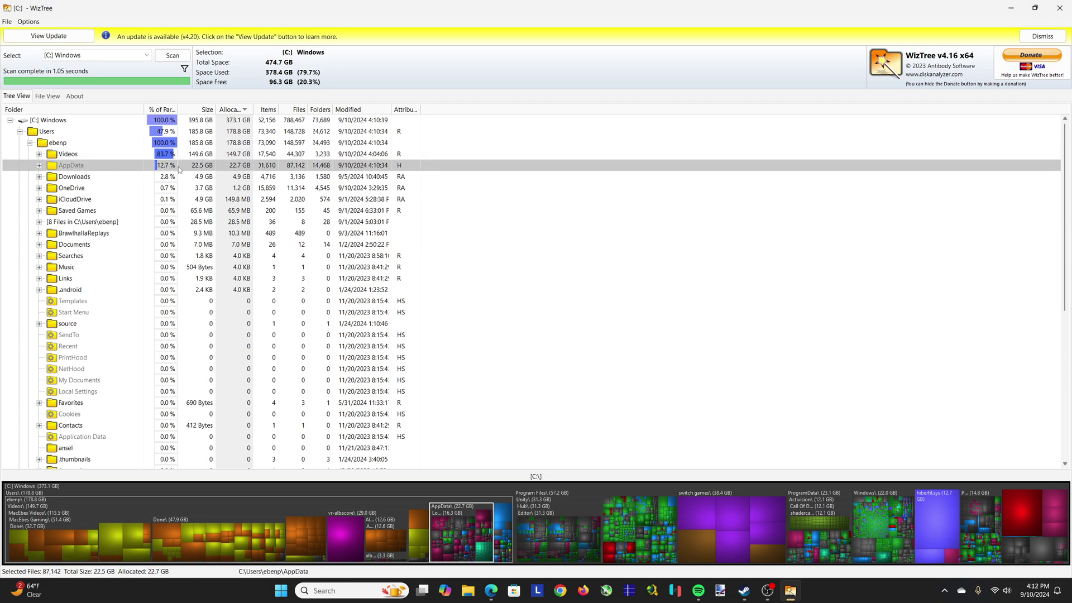
{"action": "left_click", "coordinate": [40, 165]}
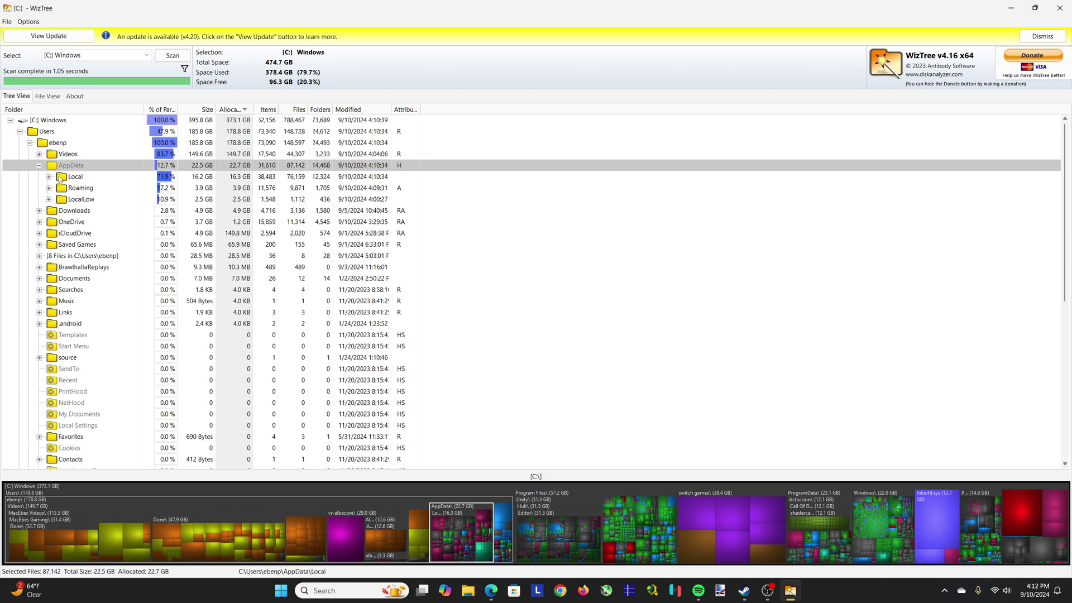
{"action": "left_click", "coordinate": [39, 165]}
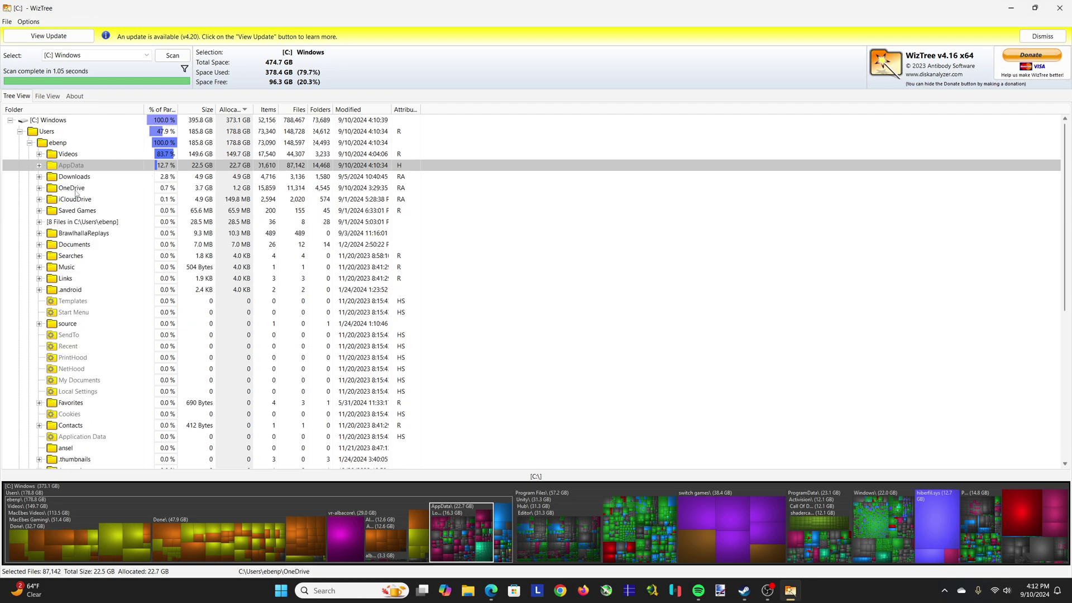
{"action": "left_click", "coordinate": [77, 190]}
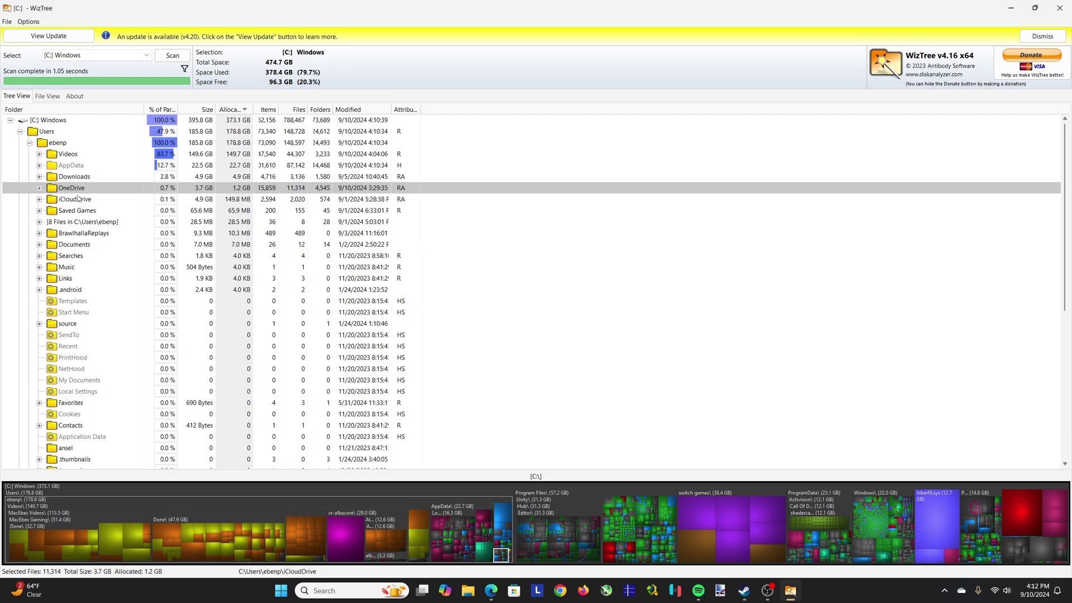
{"action": "left_click", "coordinate": [81, 200]}
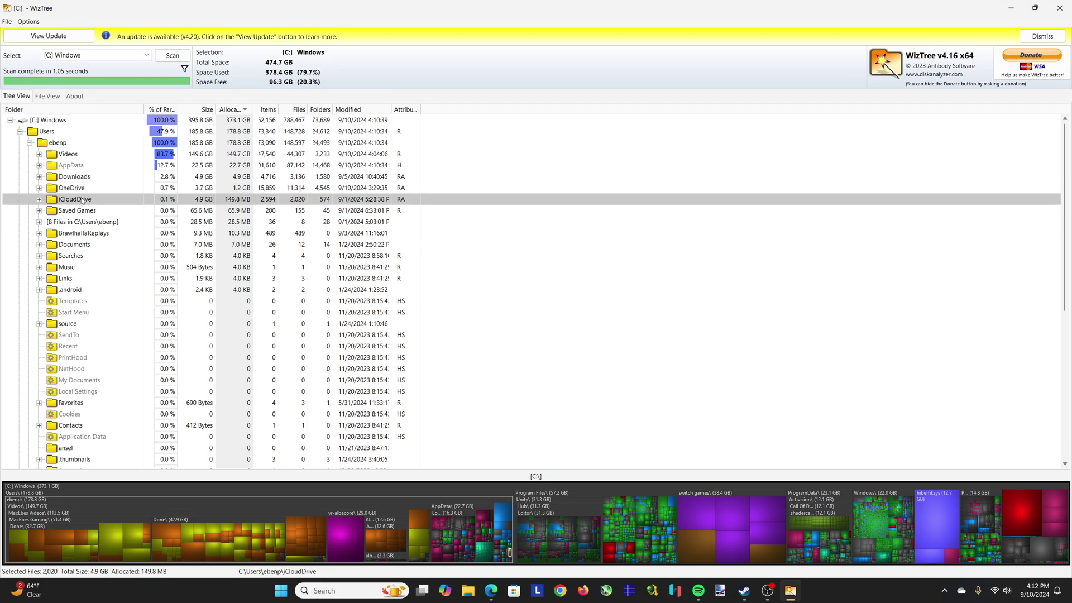
{"action": "left_click", "coordinate": [76, 246]}
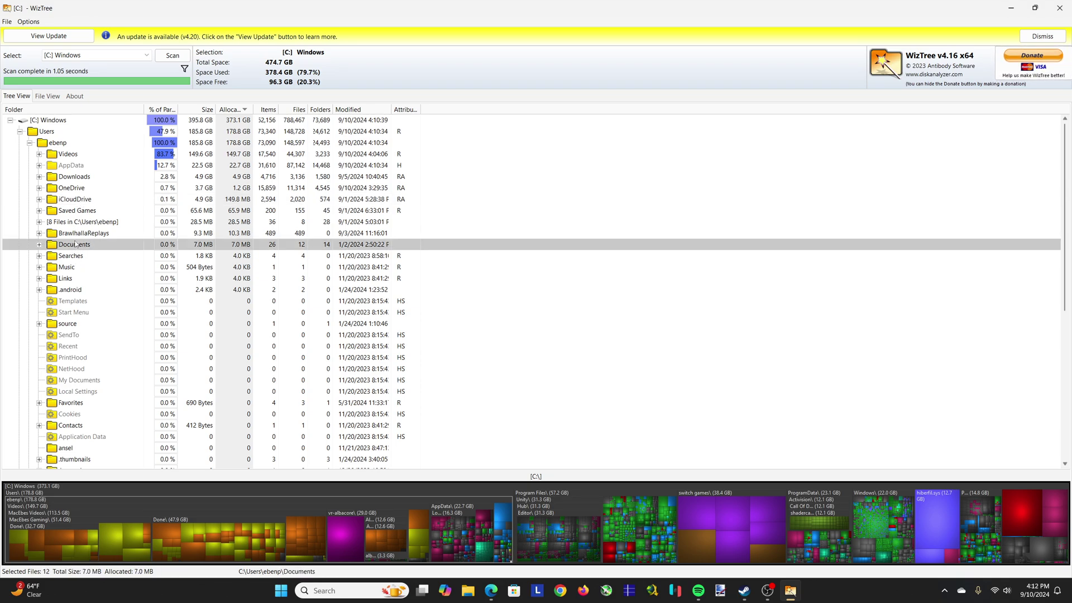
Expand Videos down through MacEbes Videos into MacEbes Gaming to see its subfolders
{"action": "left_click", "coordinate": [39, 154]}
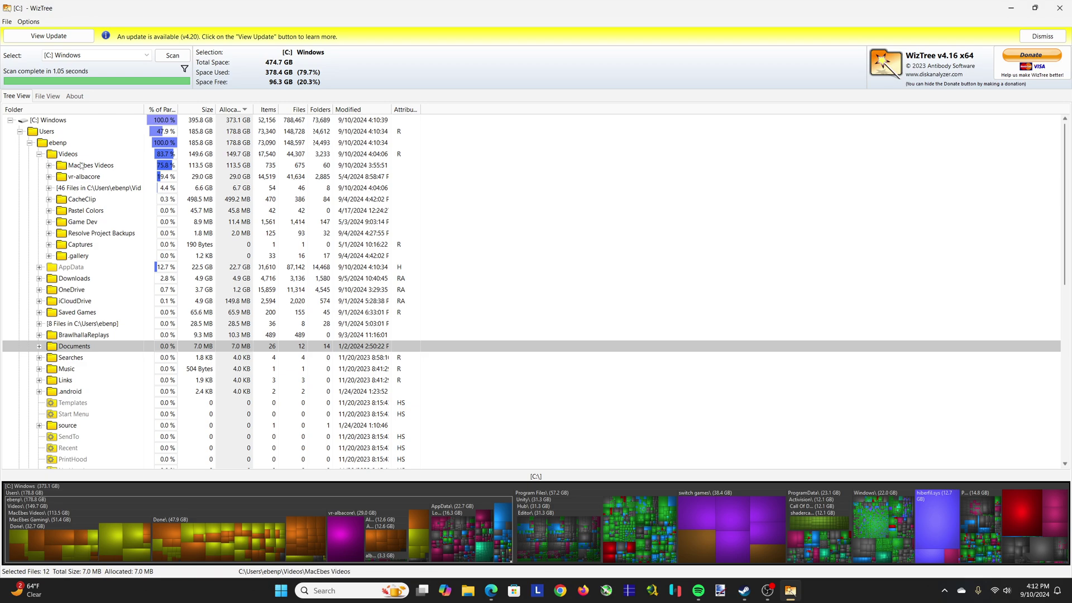
{"action": "left_click", "coordinate": [61, 166]}
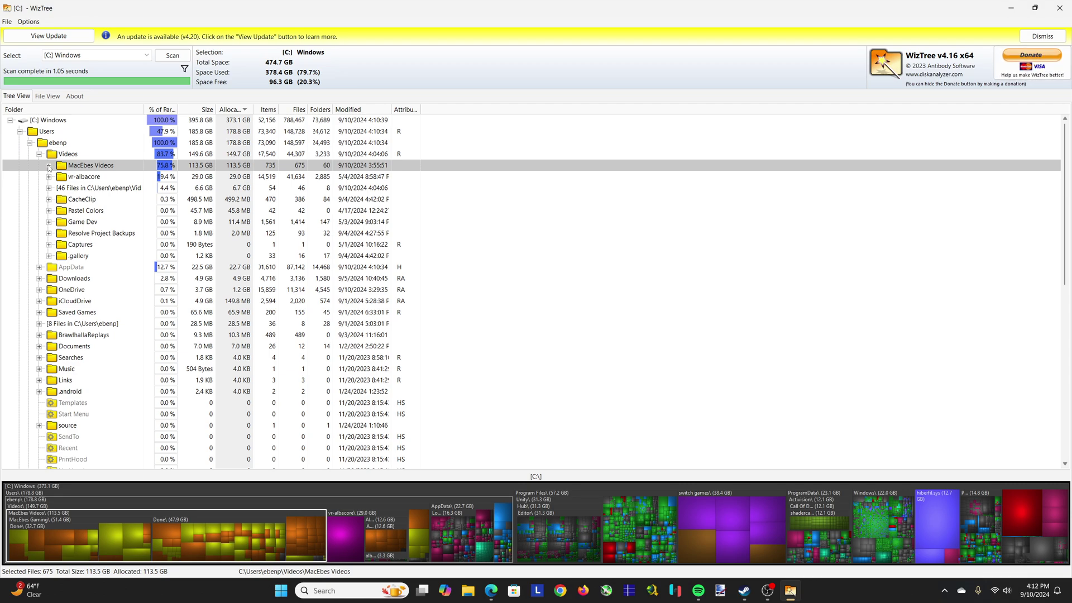
{"action": "left_click", "coordinate": [48, 166]}
{"action": "left_click", "coordinate": [111, 177]}
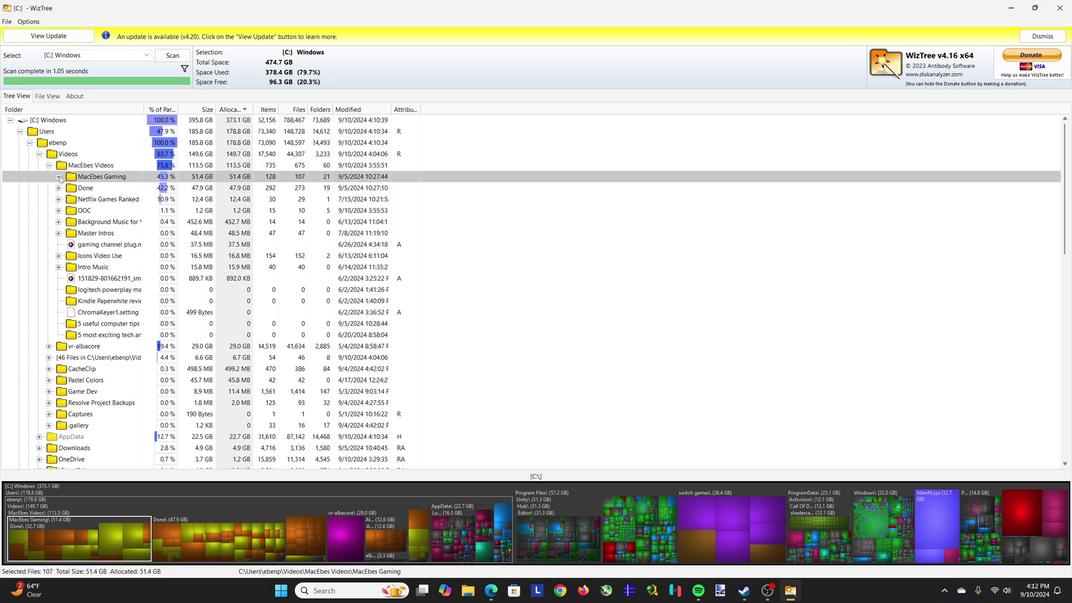
{"action": "left_click", "coordinate": [58, 177]}
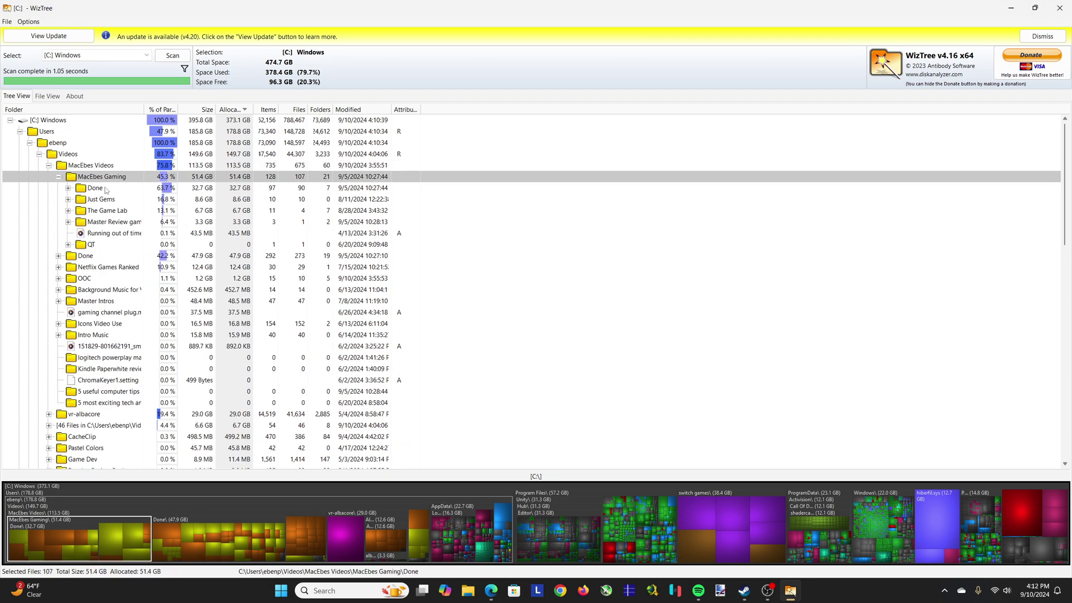
Collapse MacEbes Gaming, MacEbes Videos, Videos, the user folder and Users back to C:'s root
{"action": "left_click", "coordinate": [58, 177]}
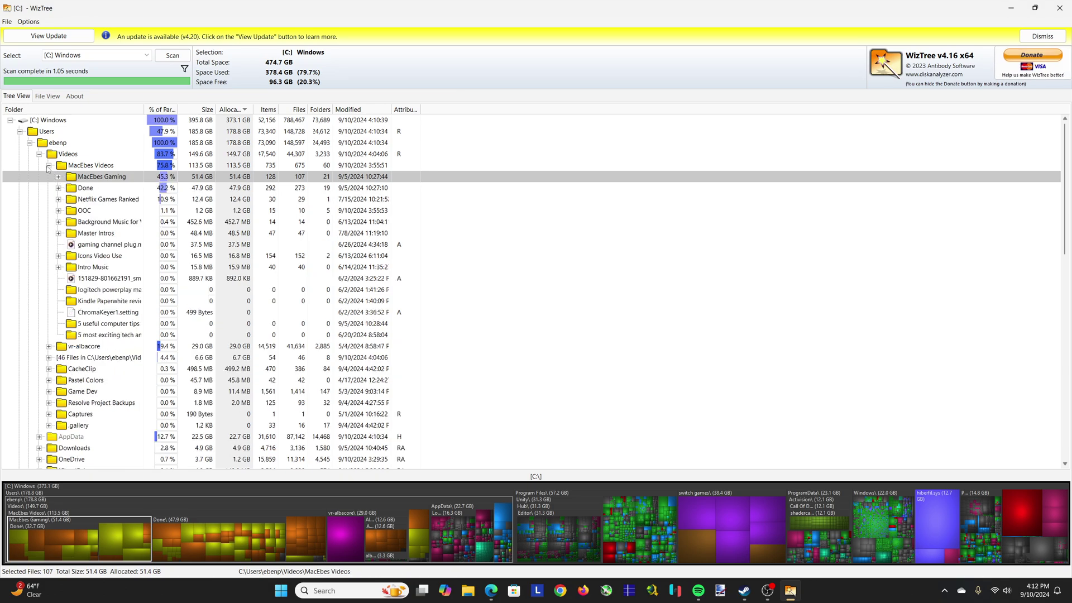
{"action": "left_click", "coordinate": [48, 166]}
{"action": "left_click", "coordinate": [39, 154]}
{"action": "left_click", "coordinate": [29, 143]}
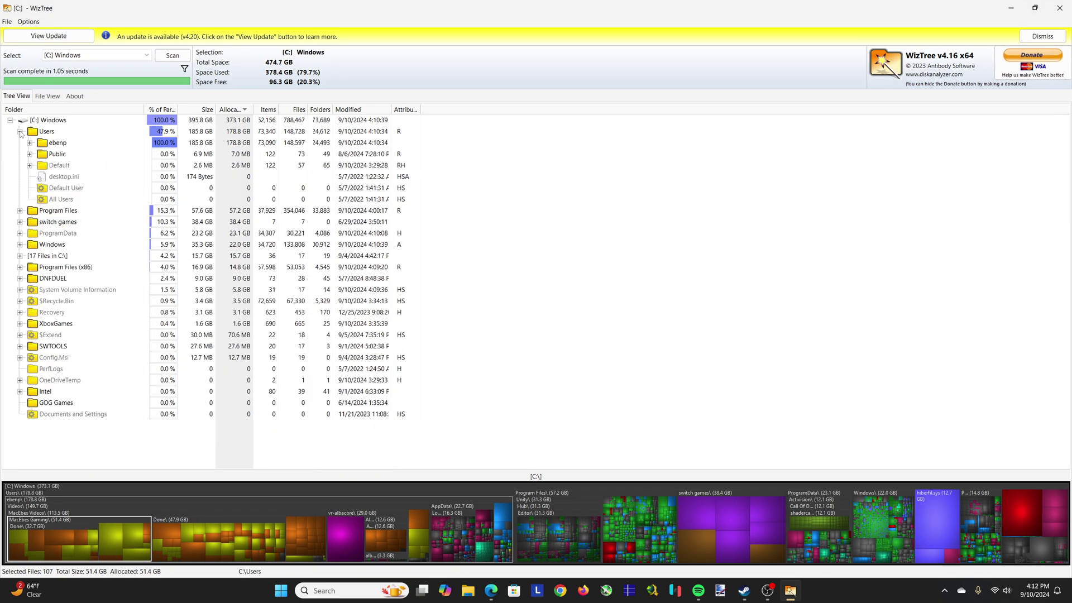
{"action": "left_click", "coordinate": [21, 132]}
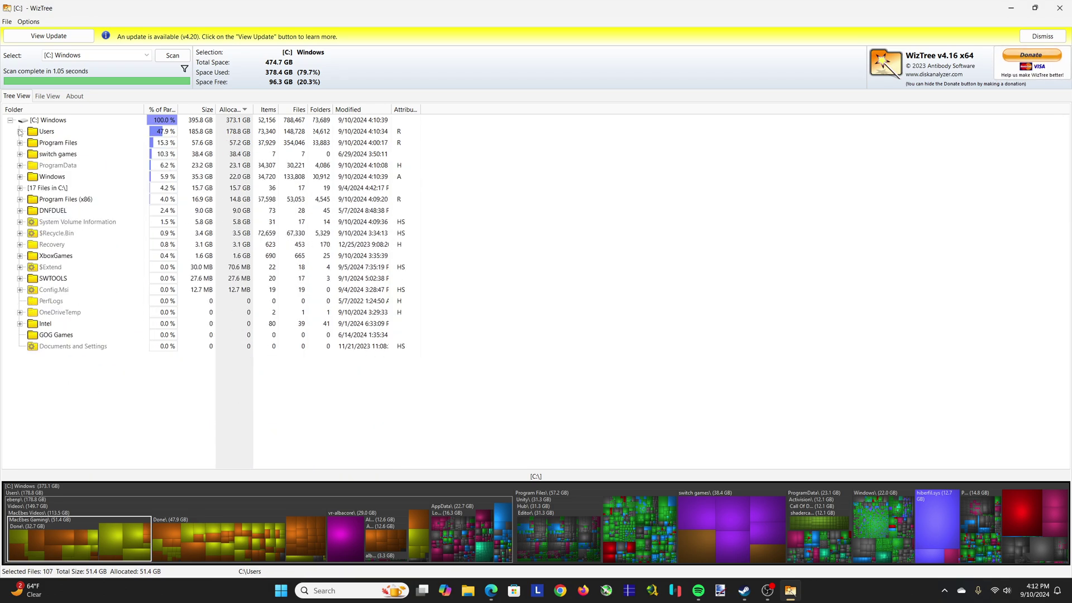
Scan the F: Crucial P5 Plus drive and check the SteamLibrary folder's size
{"action": "left_click", "coordinate": [72, 56]}
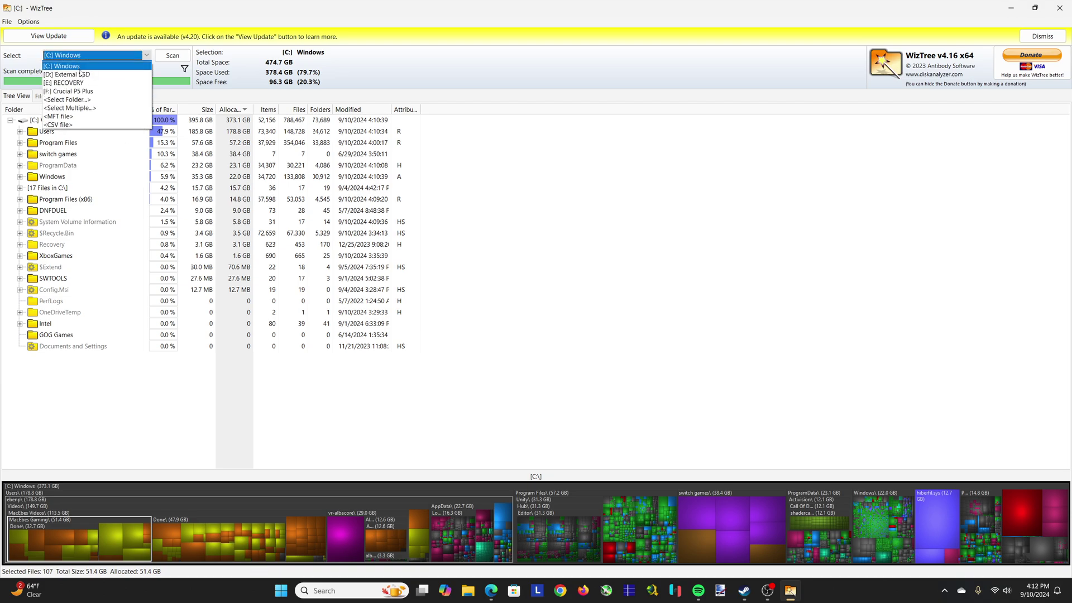
{"action": "left_click", "coordinate": [68, 91]}
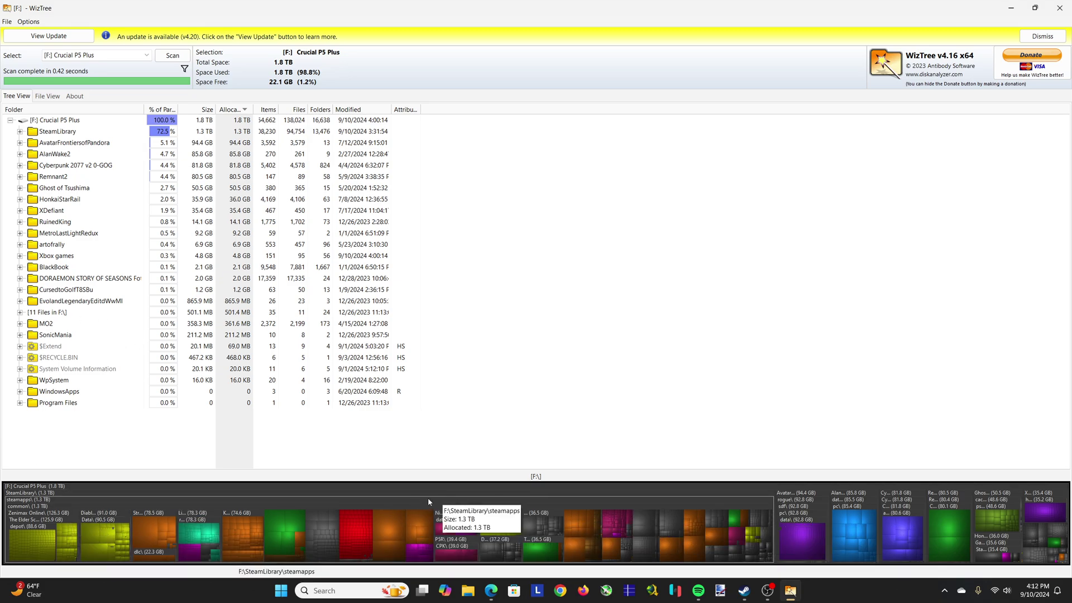
{"action": "left_click", "coordinate": [73, 133]}
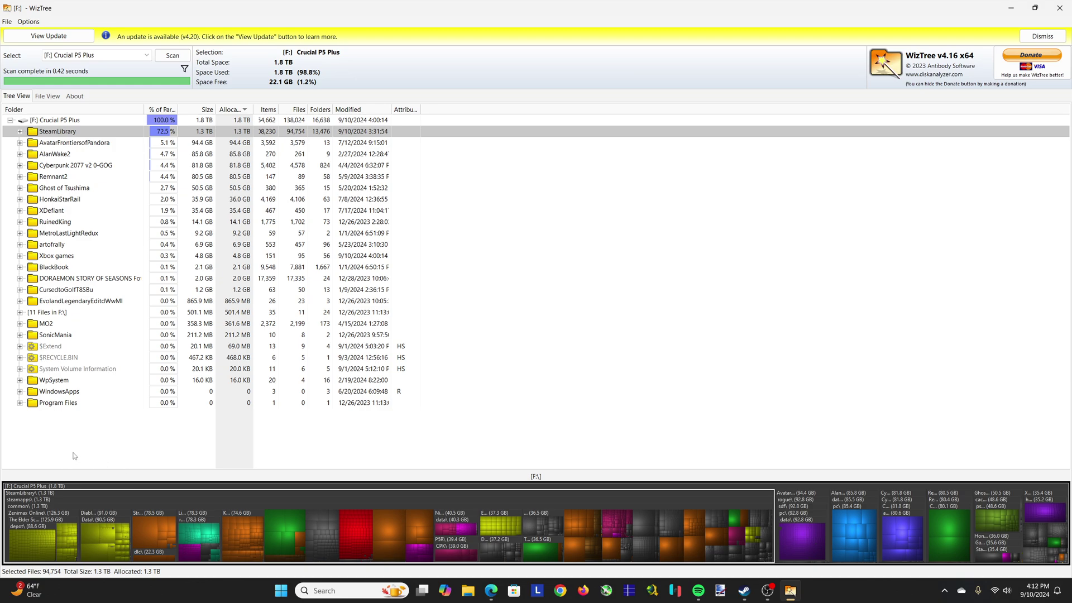
Expand SteamLibrary > steamapps > common and check Street Fighter 6 and LikeADragon8
{"action": "left_click", "coordinate": [20, 131]}
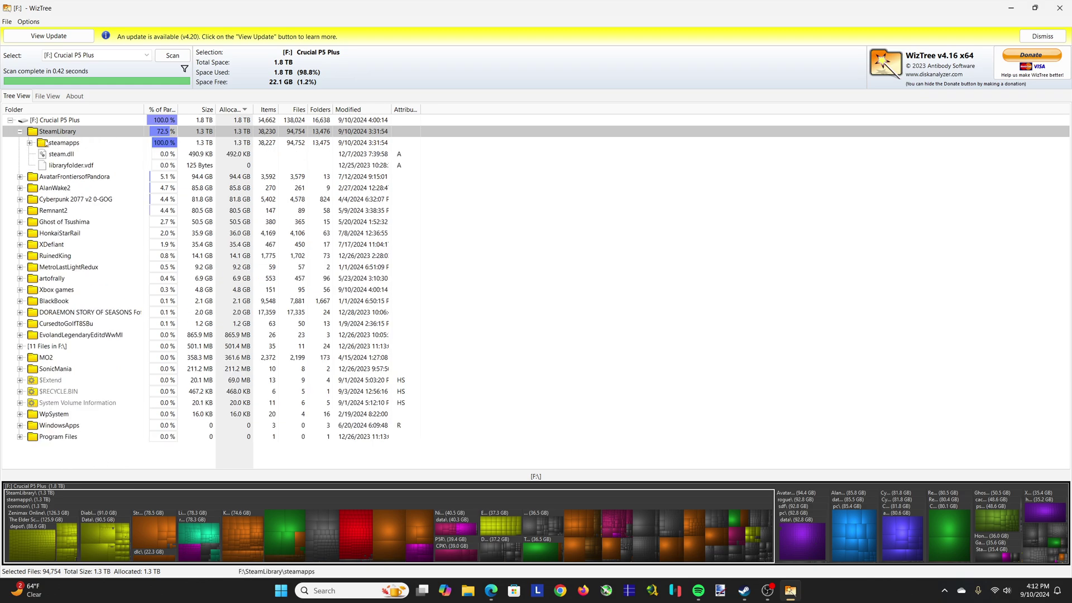
{"action": "left_click", "coordinate": [30, 143]}
{"action": "left_click", "coordinate": [40, 154]}
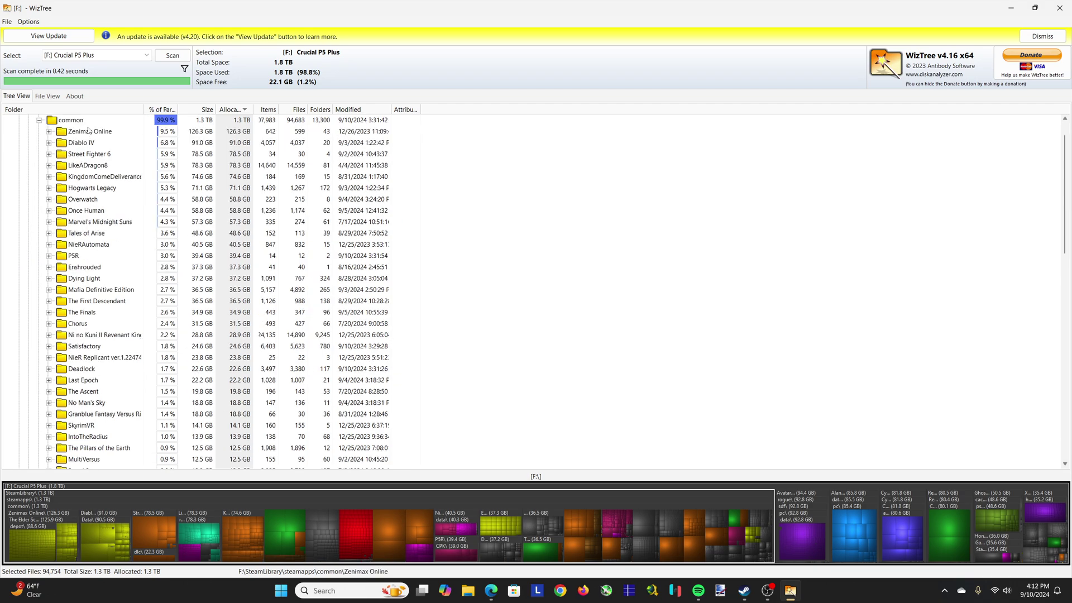
{"action": "left_click", "coordinate": [90, 155]}
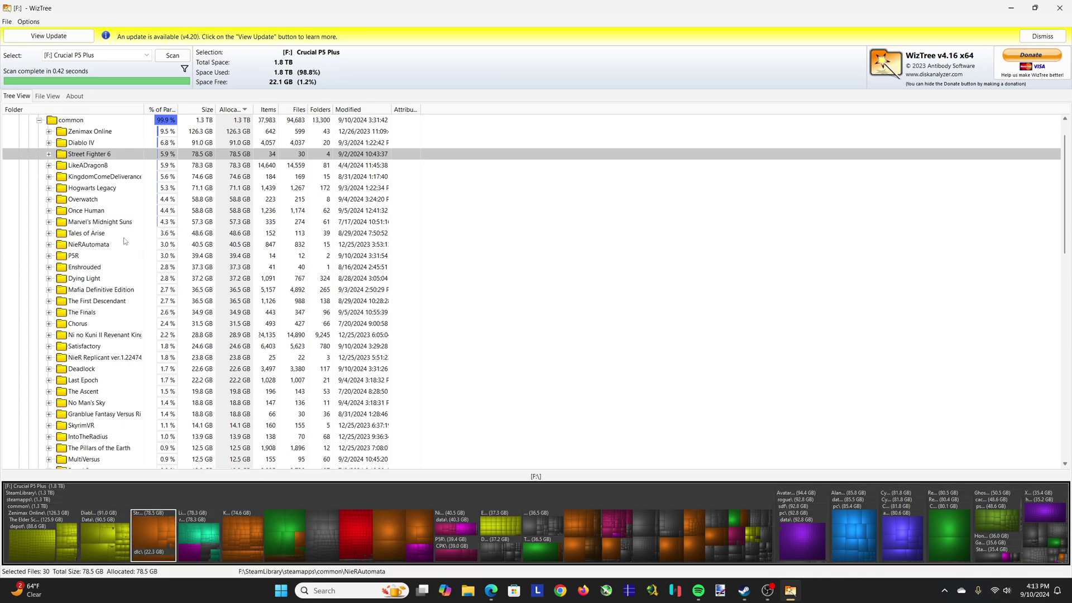
{"action": "left_click", "coordinate": [102, 167]}
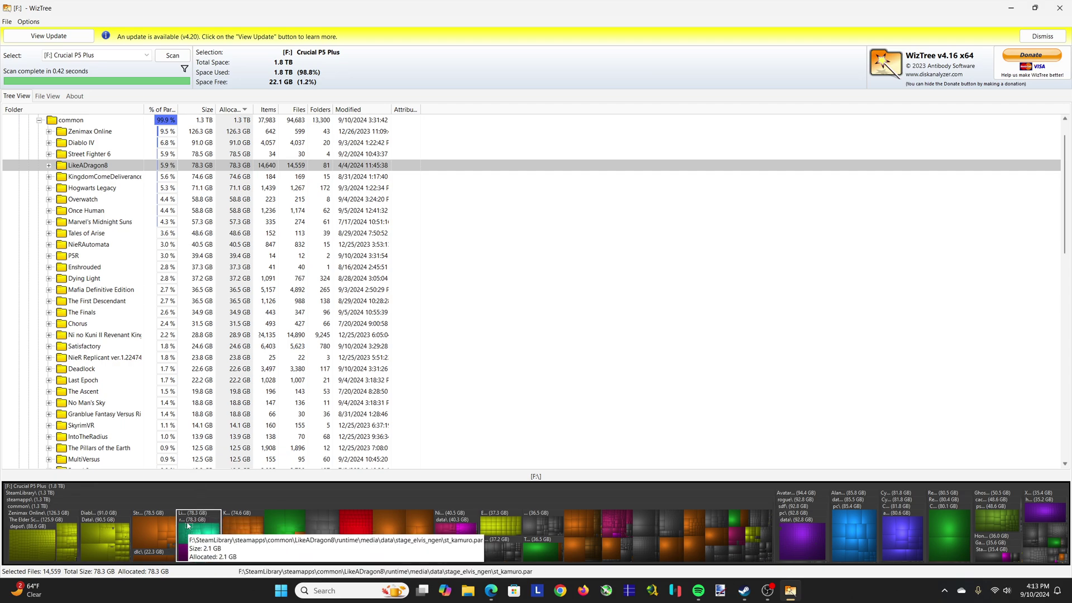
Dismiss LikeADragon8's context menu, select Street Fighter 6, then close WizTree
{"action": "right_click", "coordinate": [84, 166]}
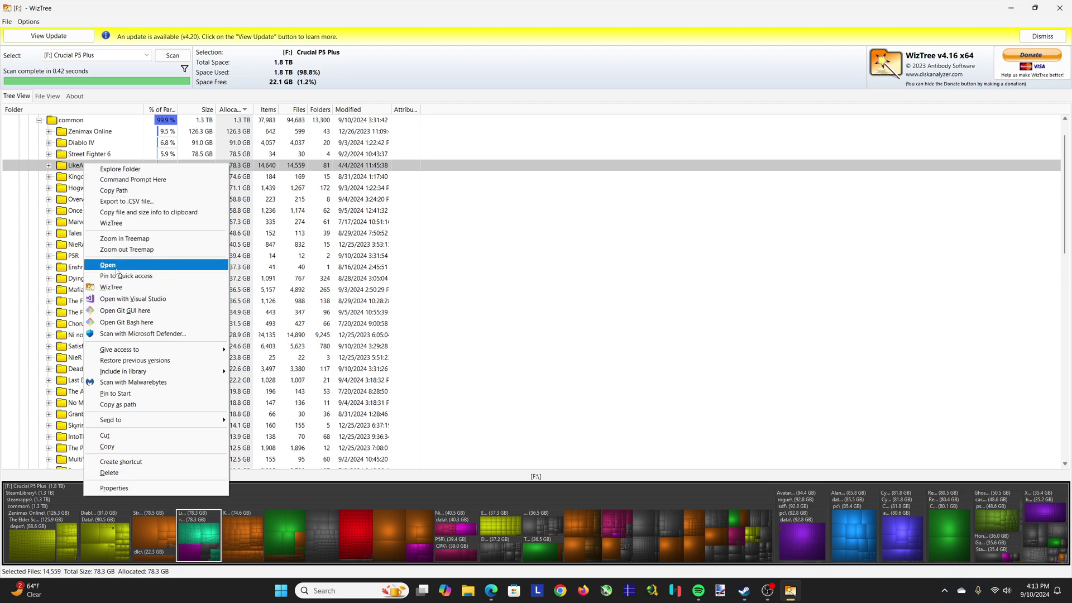
{"action": "mouse_move", "coordinate": [138, 370]}
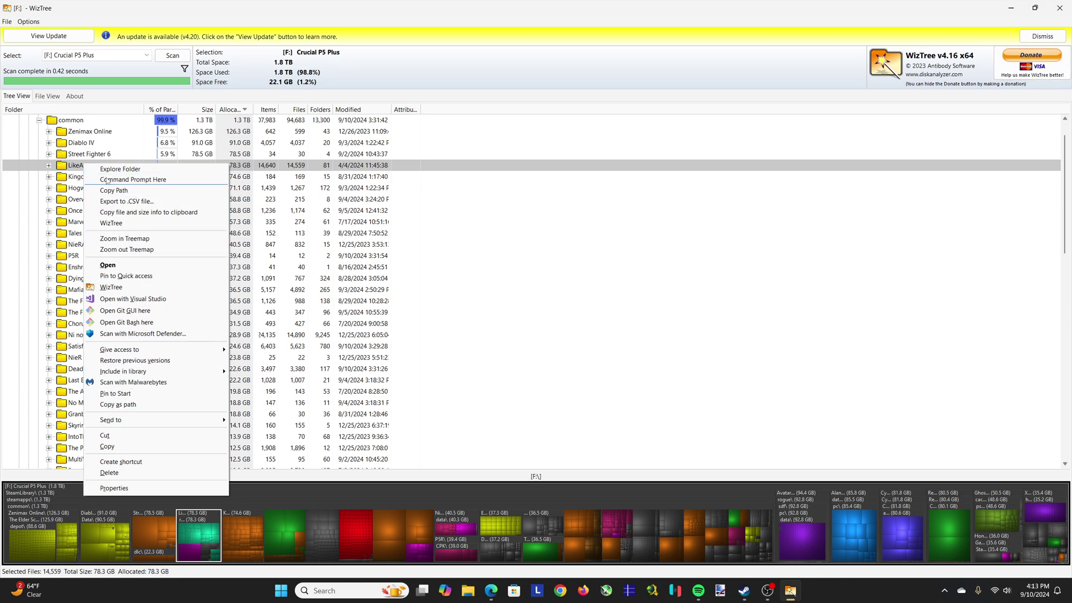
{"action": "left_click", "coordinate": [96, 146]}
{"action": "left_click", "coordinate": [109, 159]}
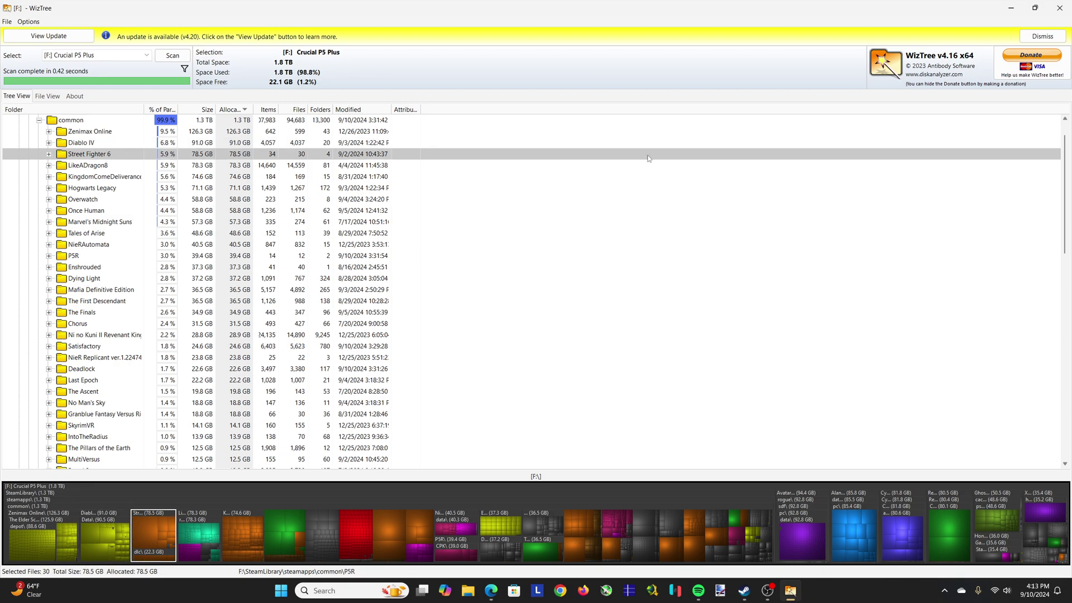
{"action": "left_click", "coordinate": [1059, 8]}
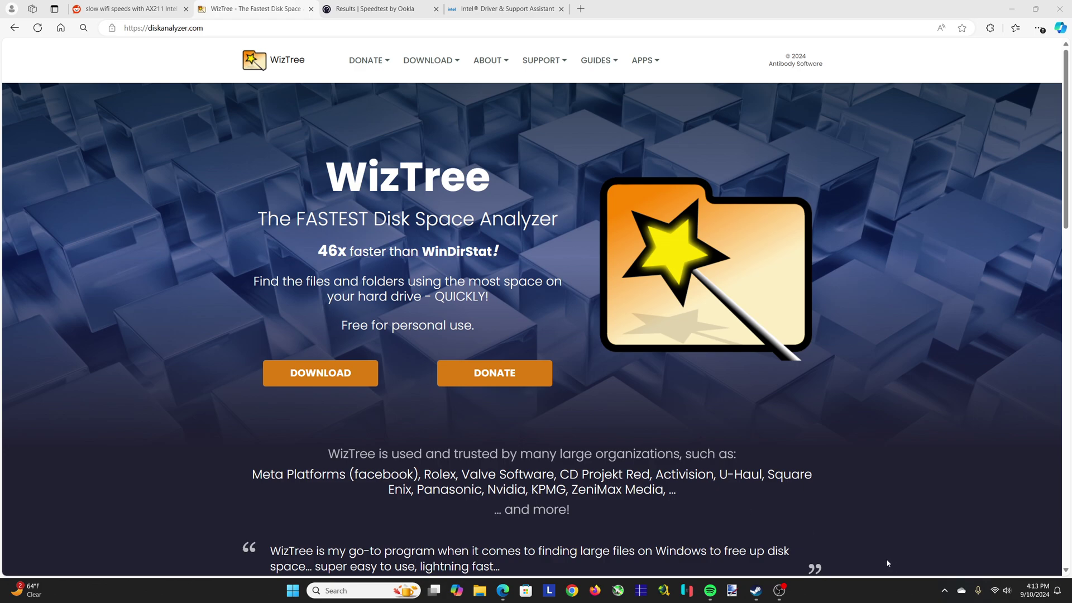
Launch Task Manager from the taskbar, switch to Startup apps and maximize it
{"action": "right_click", "coordinate": [861, 601]}
{"action": "left_click", "coordinate": [899, 552]}
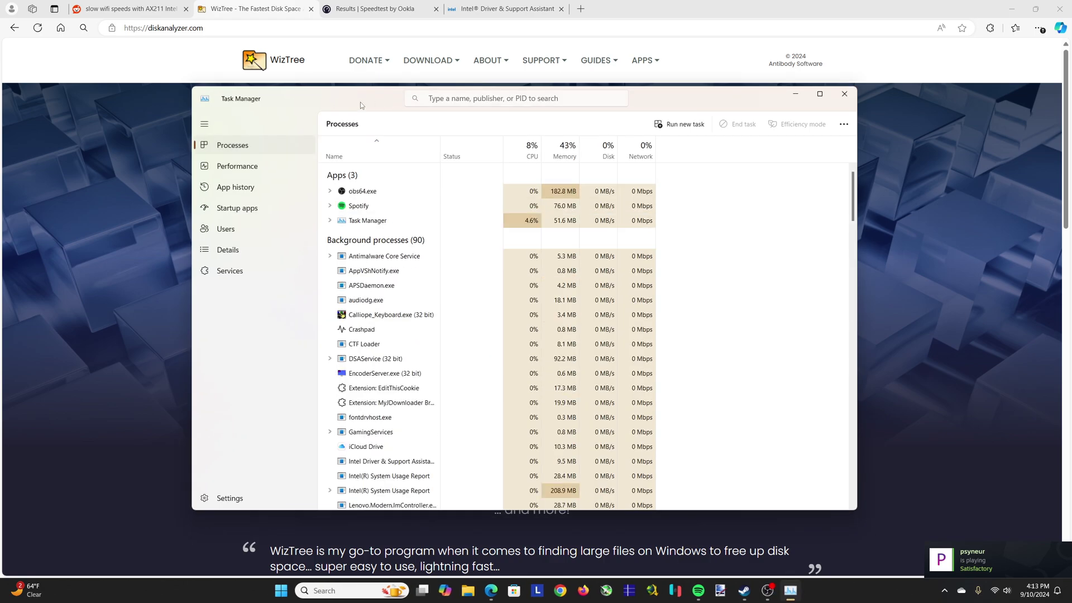
{"action": "left_click_drag", "start_coordinate": [365, 104], "coordinate": [333, 96]}
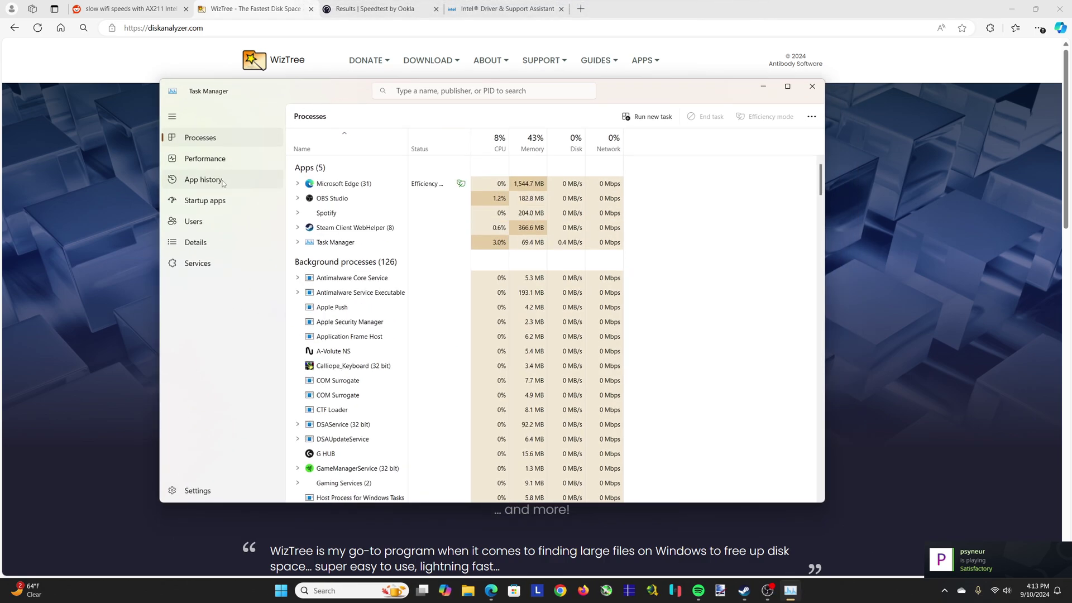
{"action": "left_click", "coordinate": [224, 201]}
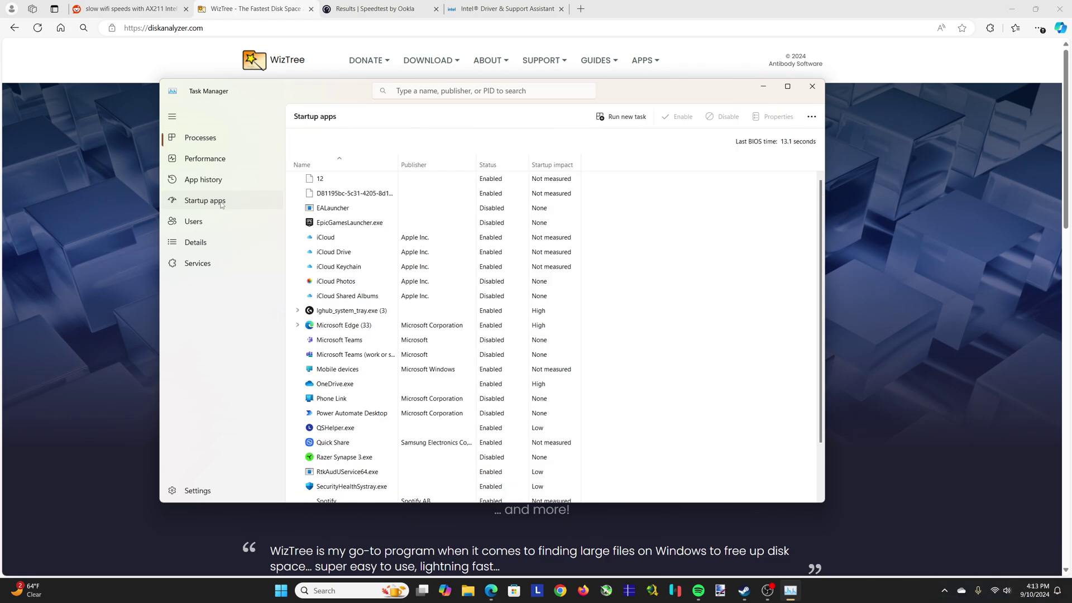
{"action": "right_click", "coordinate": [847, 591]}
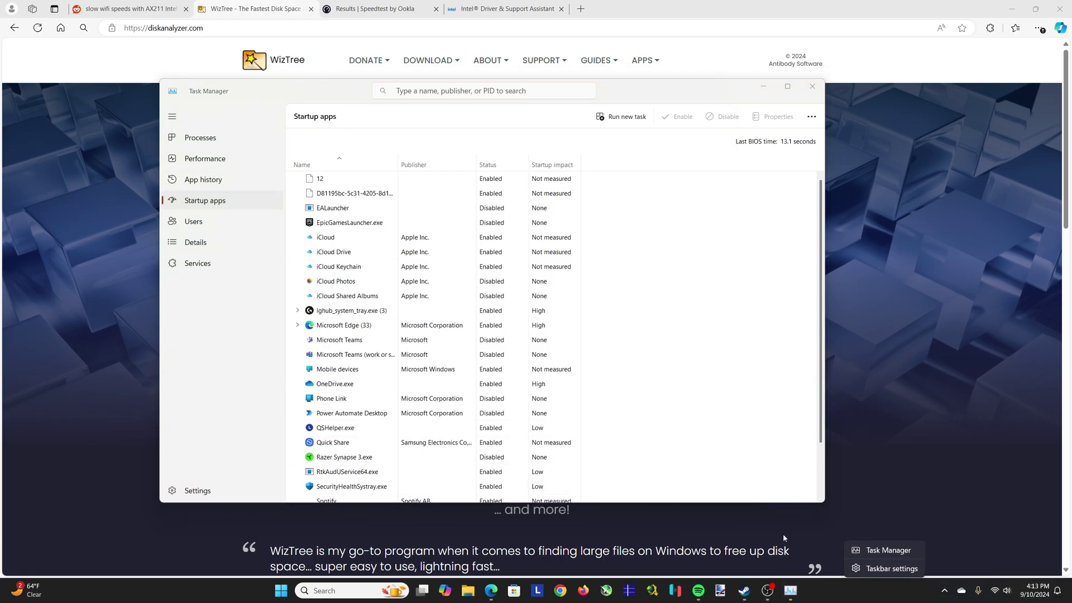
{"action": "left_click", "coordinate": [187, 304]}
{"action": "left_click", "coordinate": [788, 86]}
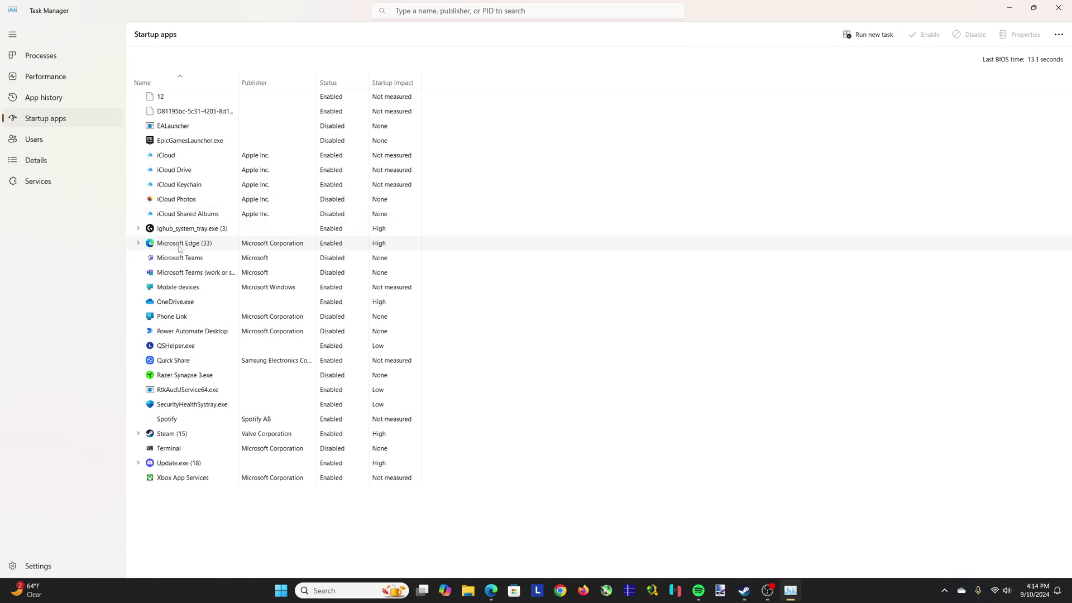
{"action": "left_click", "coordinate": [196, 246]}
{"action": "right_click", "coordinate": [205, 246]}
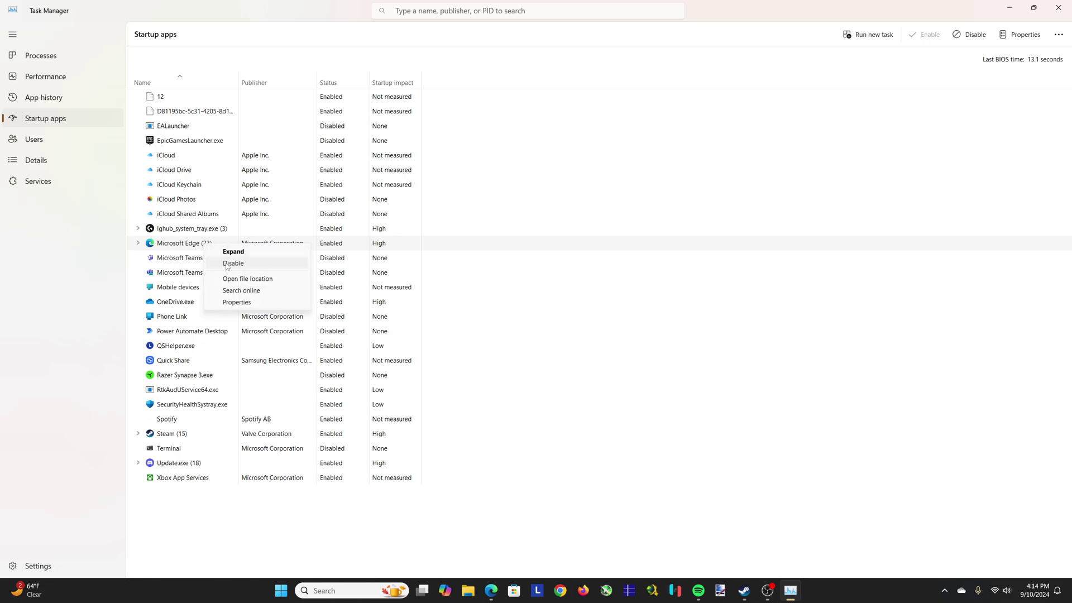
{"action": "left_click", "coordinate": [66, 275]}
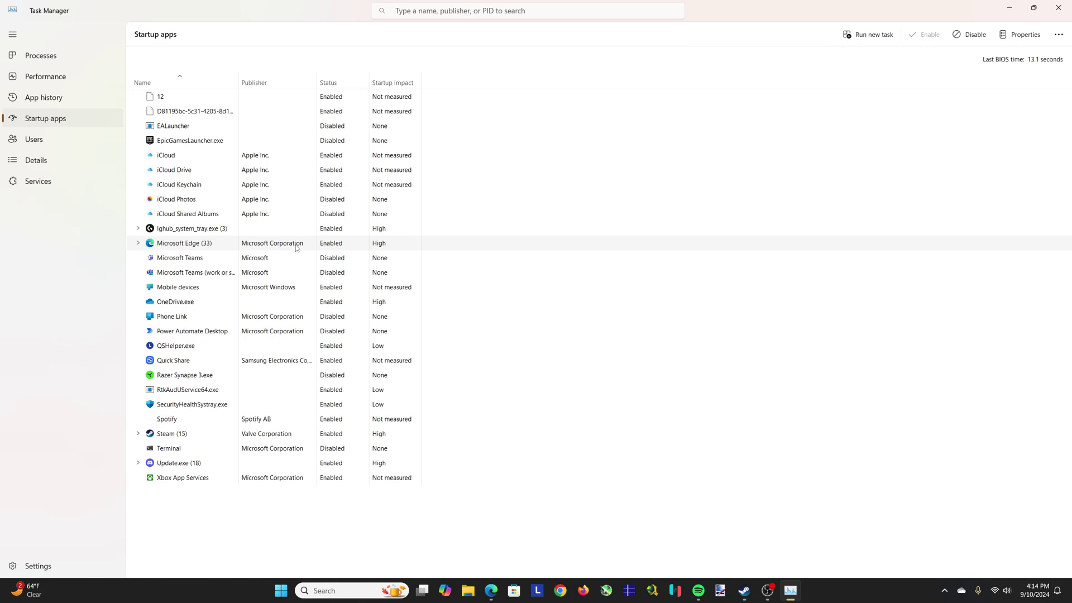
Close Task Manager and open File Explorer on This PC in a smaller window
{"action": "left_click", "coordinate": [1065, 4]}
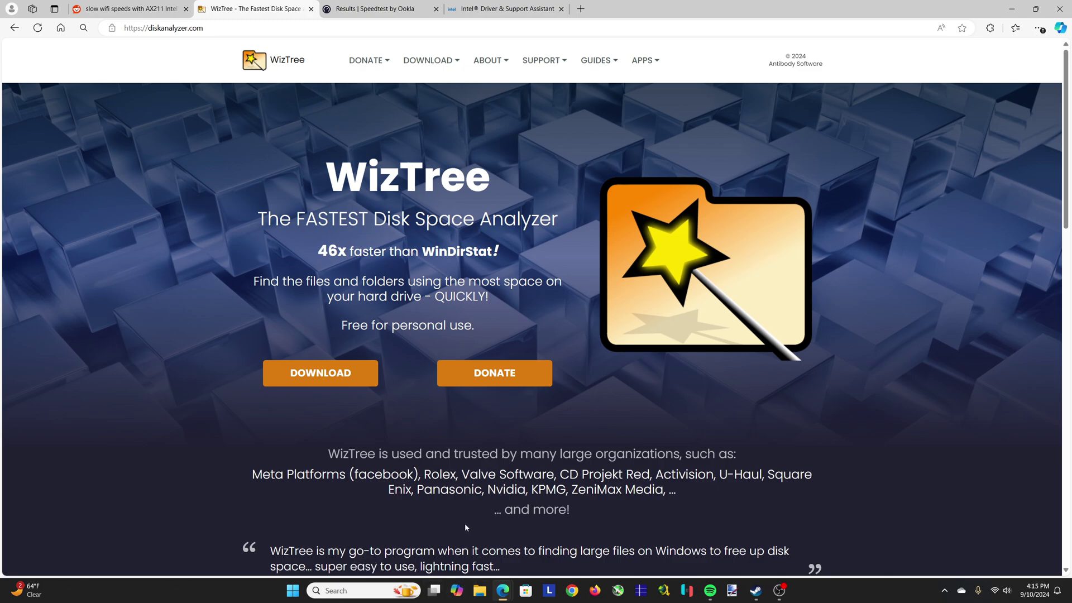
{"action": "left_click", "coordinate": [482, 596]}
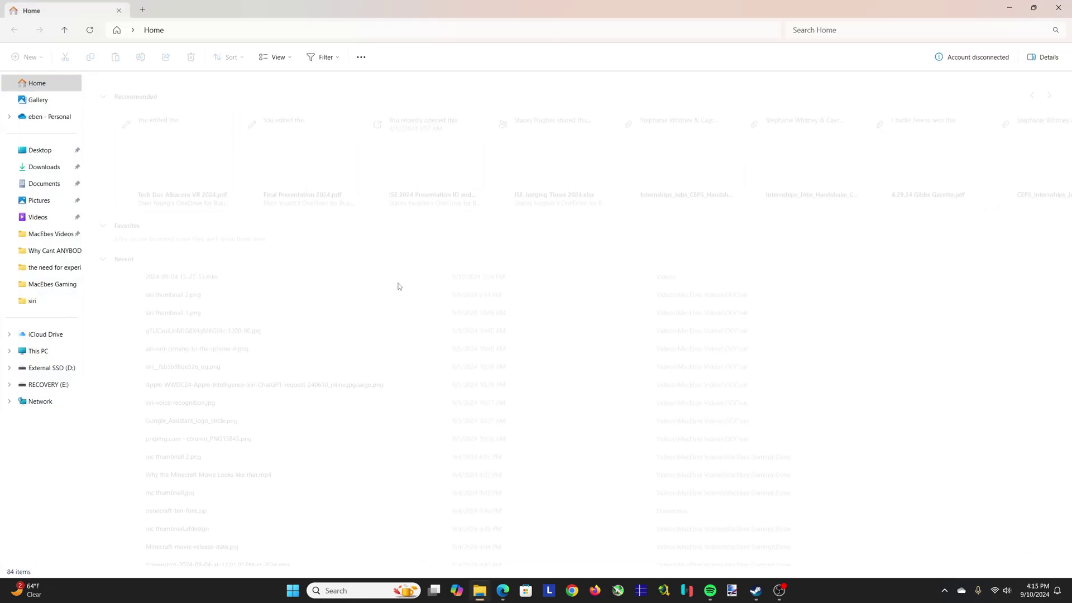
{"action": "left_click", "coordinate": [1034, 8]}
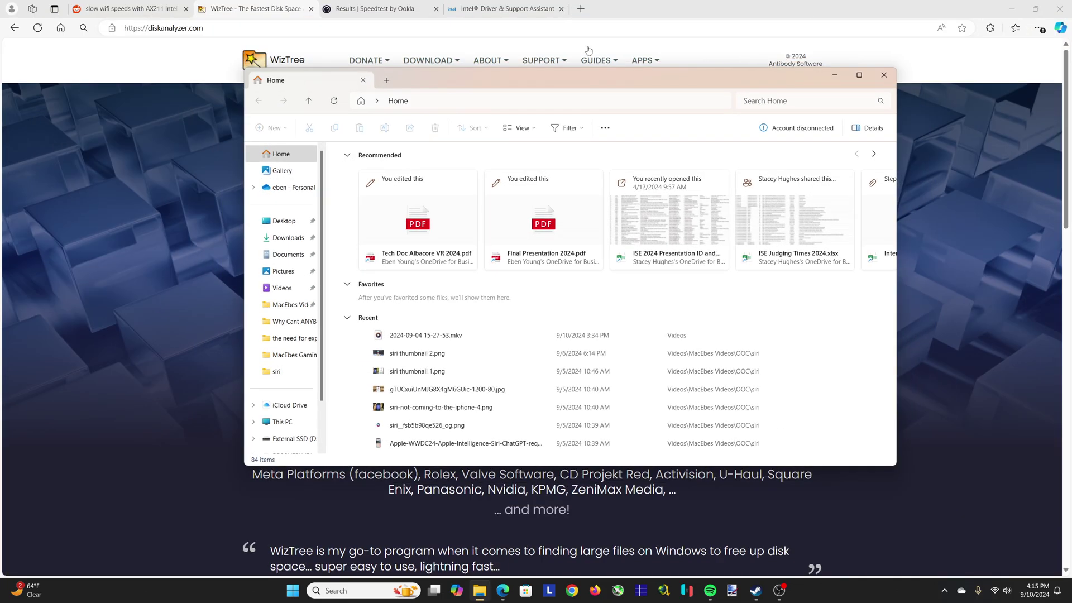
{"action": "left_click_drag", "start_coordinate": [603, 71], "coordinate": [481, 82]}
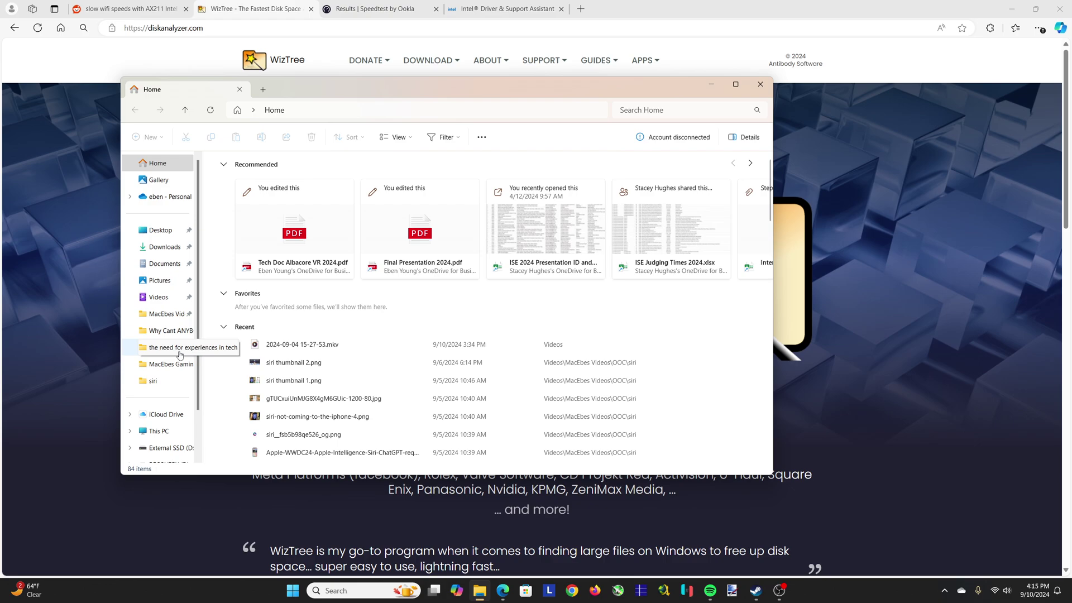
{"action": "left_click", "coordinate": [157, 432]}
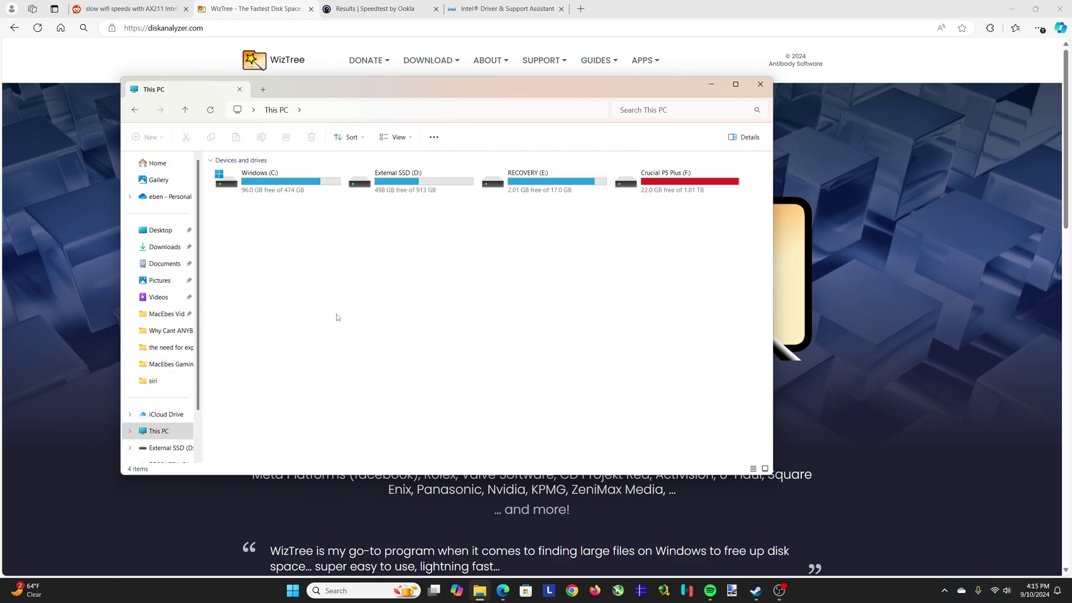
Review the Windows (C:) drive's error-checking tools in Properties, then close with OK
{"action": "right_click", "coordinate": [275, 182]}
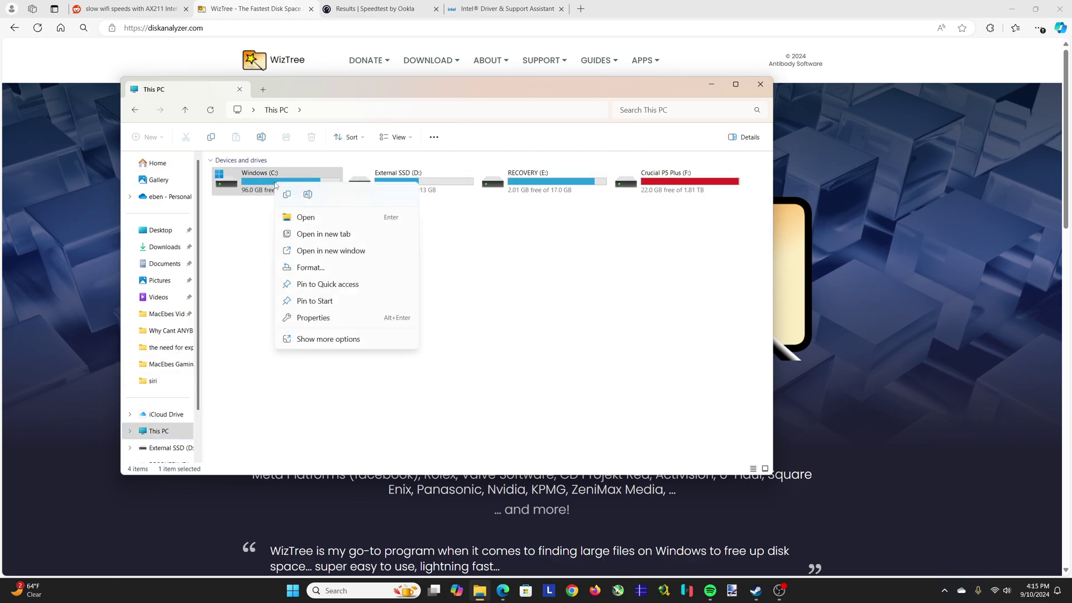
{"action": "left_click", "coordinate": [314, 318]}
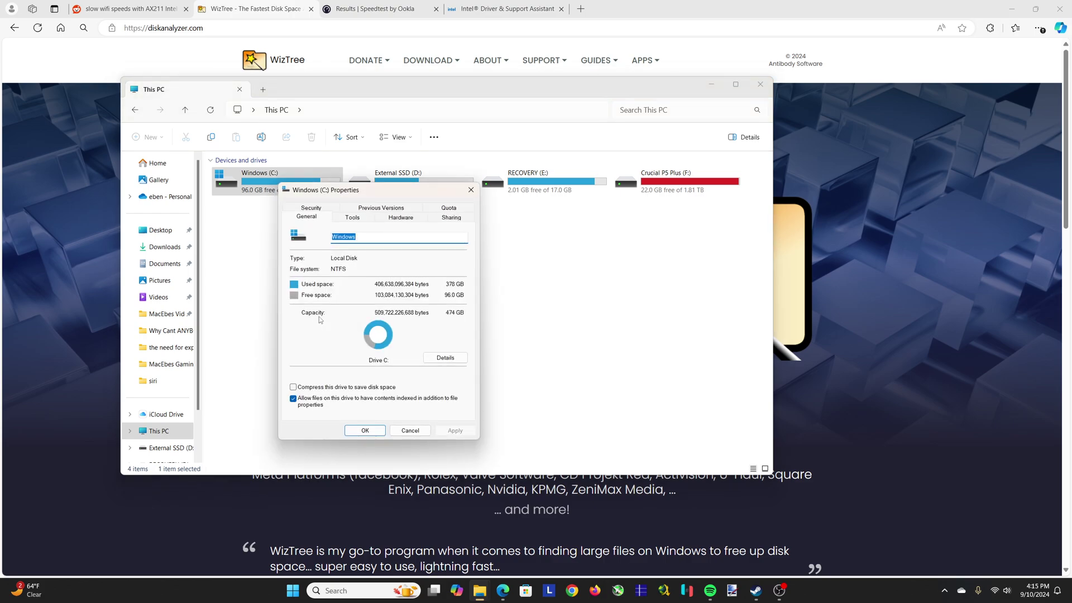
{"action": "left_click", "coordinate": [358, 219]}
{"action": "left_click_drag", "start_coordinate": [364, 195], "coordinate": [336, 189]}
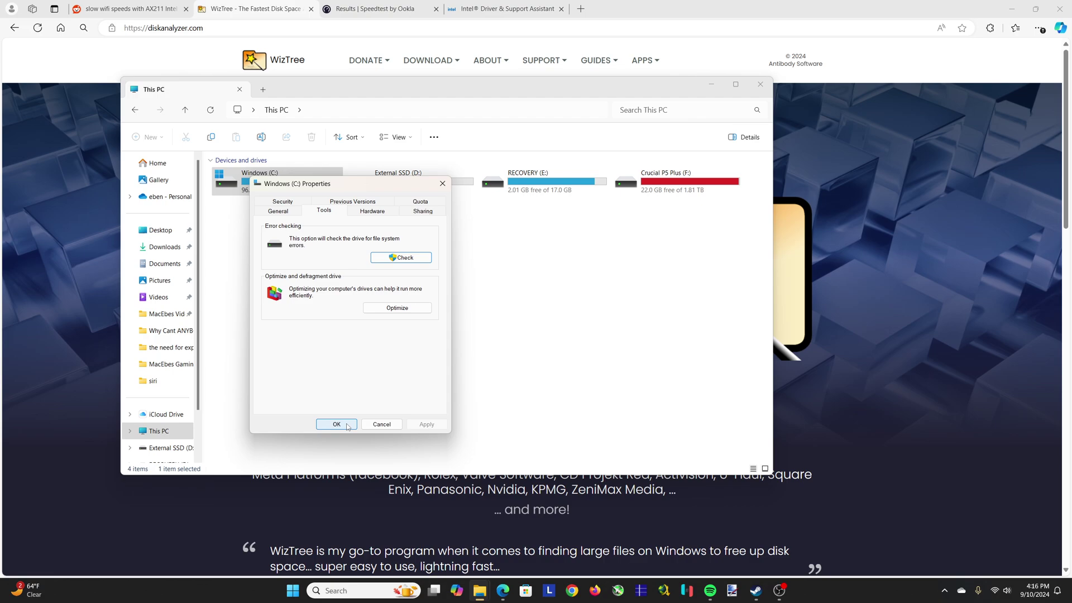
{"action": "left_click", "coordinate": [348, 427]}
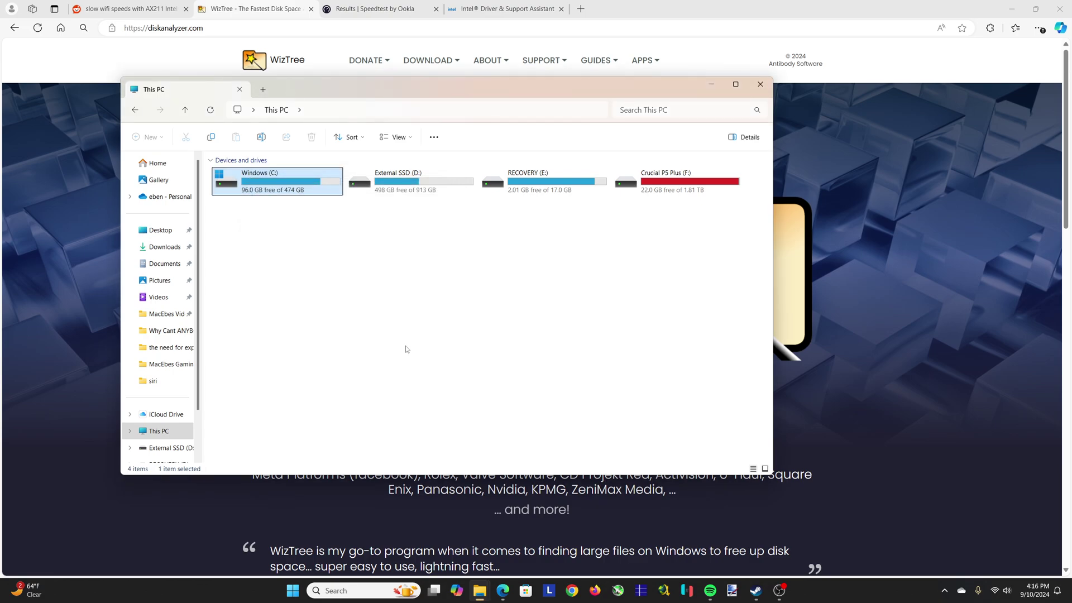
{"action": "left_click", "coordinate": [711, 83]}
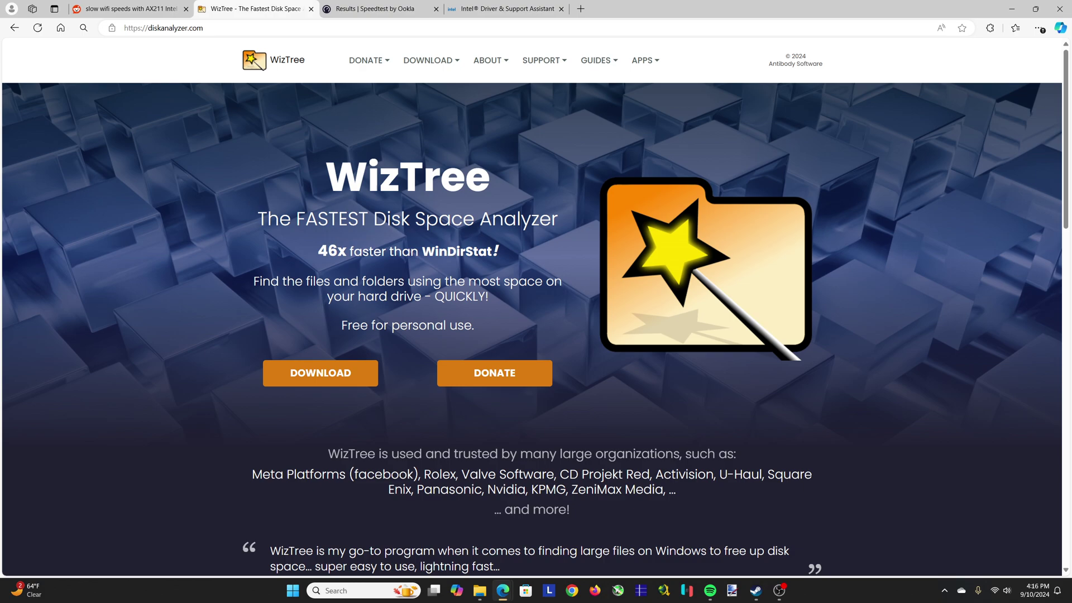
{"action": "left_click", "coordinate": [343, 591]}
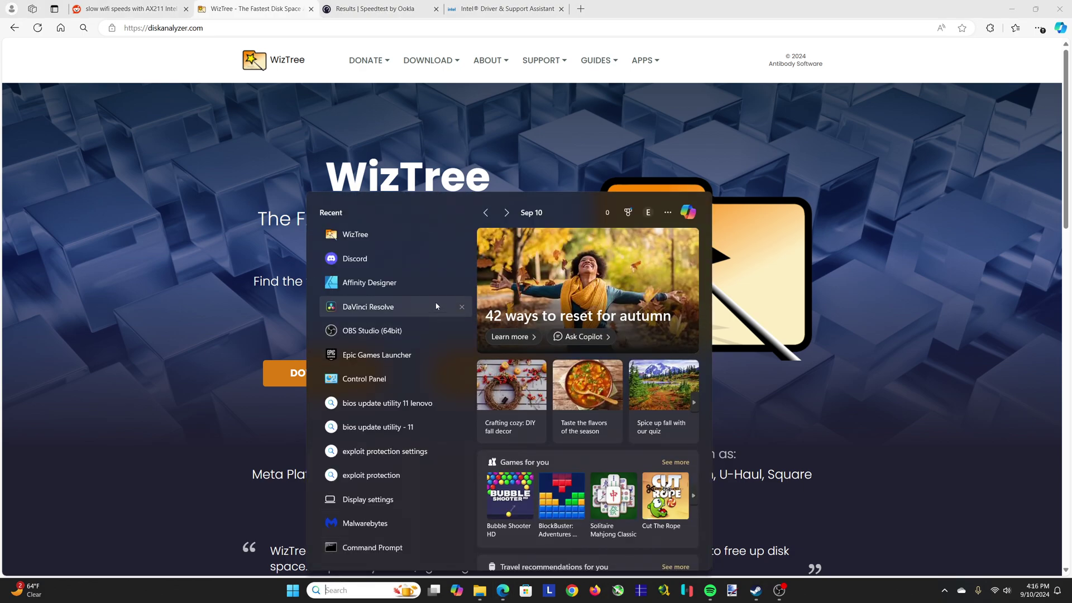
{"action": "right_click", "coordinate": [369, 548]}
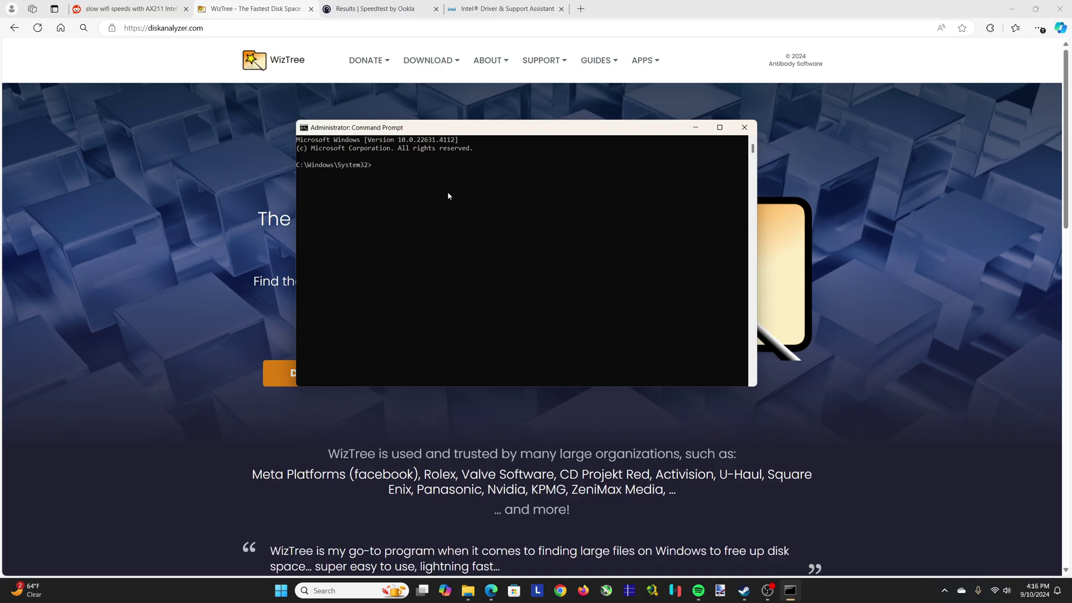
{"action": "type", "text": "sfc /scanno"}
{"action": "key", "text": "BackSpace"}
{"action": "key", "text": "BackSpace"}
{"action": "key", "text": "BackSpace"}
{"action": "key", "text": "BackSpace"}
{"action": "key", "text": "BackSpace"}
{"action": "key", "text": "BackSpace"}
{"action": "key", "text": "BackSpace"}
{"action": "key", "text": "BackSpace"}
{"action": "key", "text": "BackSpace"}
{"action": "key", "text": "BackSpace"}
{"action": "key", "text": "BackSpace"}
{"action": "key", "text": "BackSpace"}
{"action": "type", "text": "CHKDSK /f"}
{"action": "left_click", "coordinate": [745, 128]}
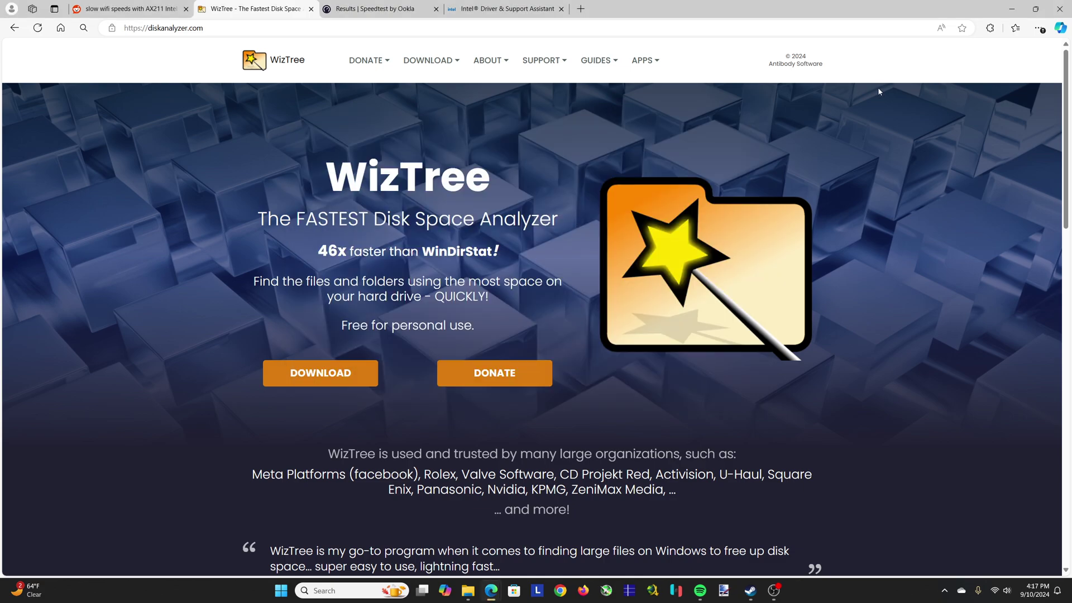
Minimize Edge to reveal the bare Windows desktop
{"action": "left_click", "coordinate": [1009, 8]}
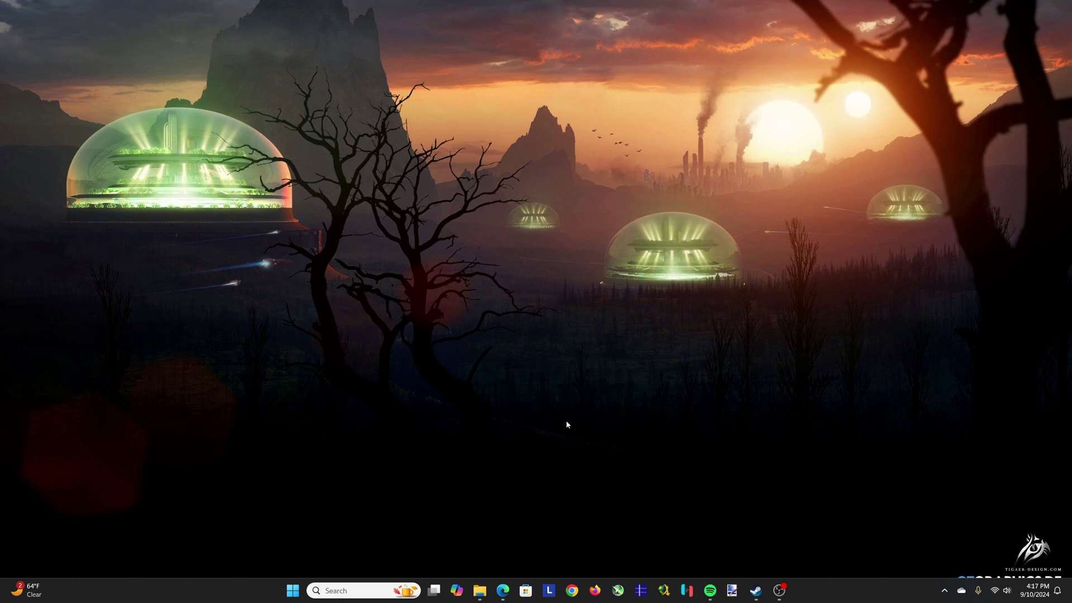